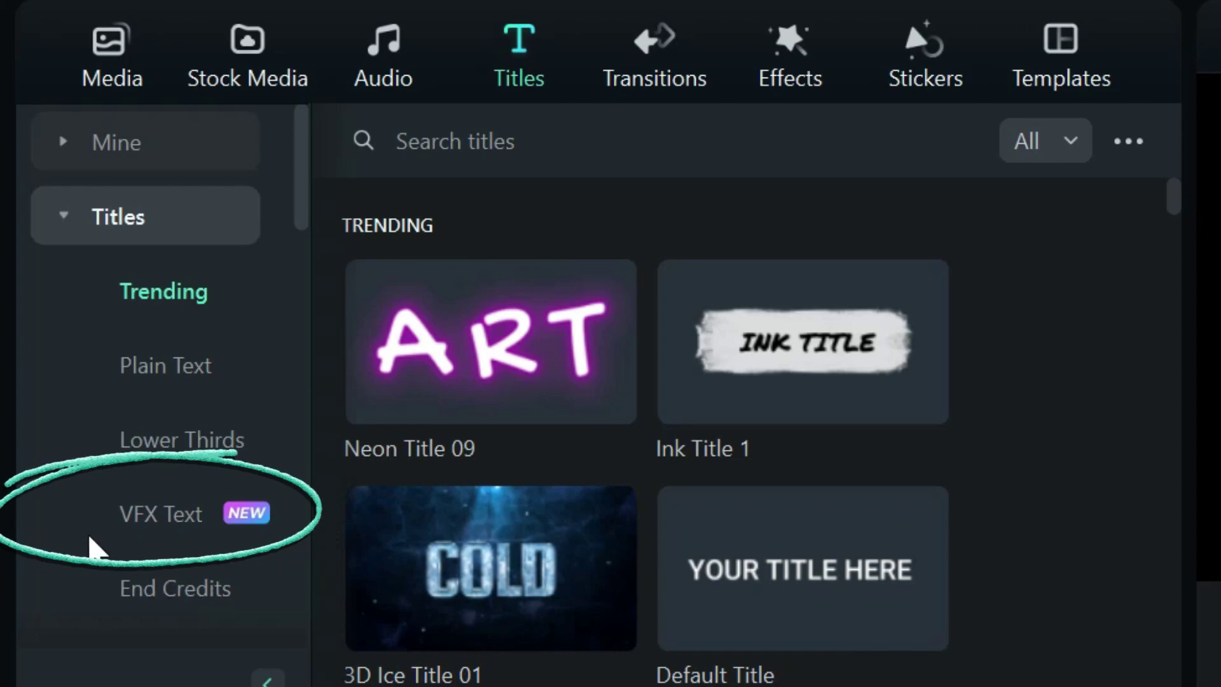
- Browse the VFX Text title category to find the Glitch Thanks title
{"action": "left_click", "coordinate": [169, 513]}
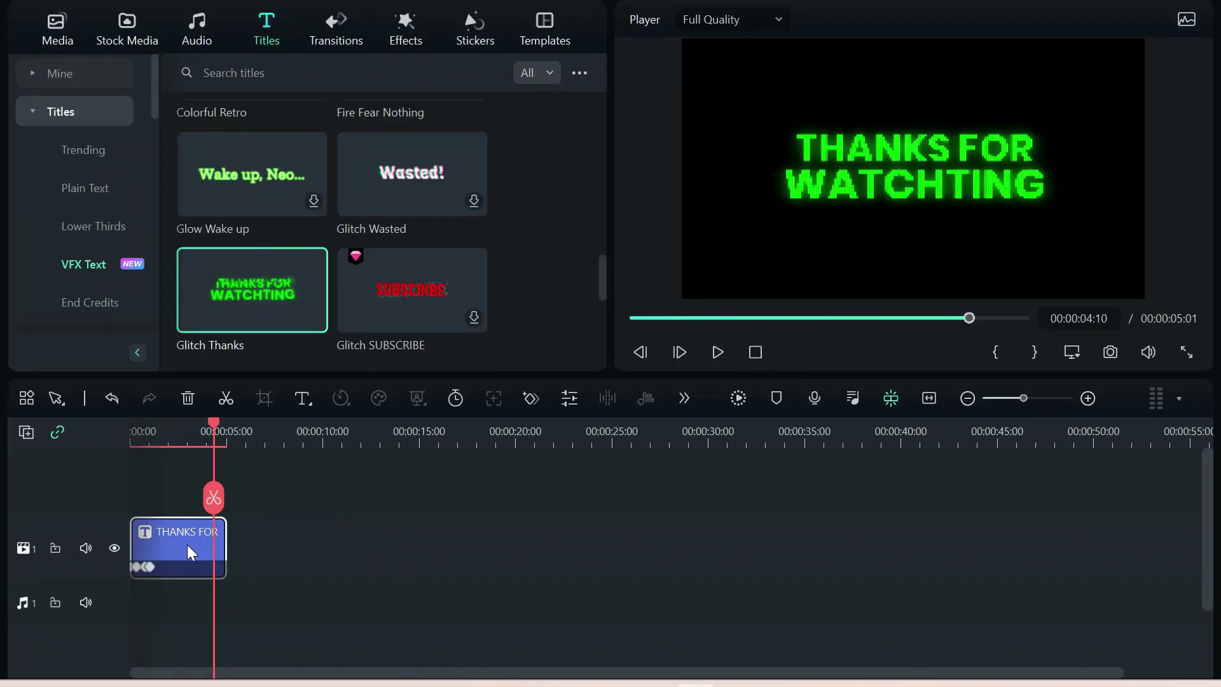
- Delete 'FOR WATCHTING' from the glitch title so it reads only THANKS
{"action": "double_click", "coordinate": [187, 546]}
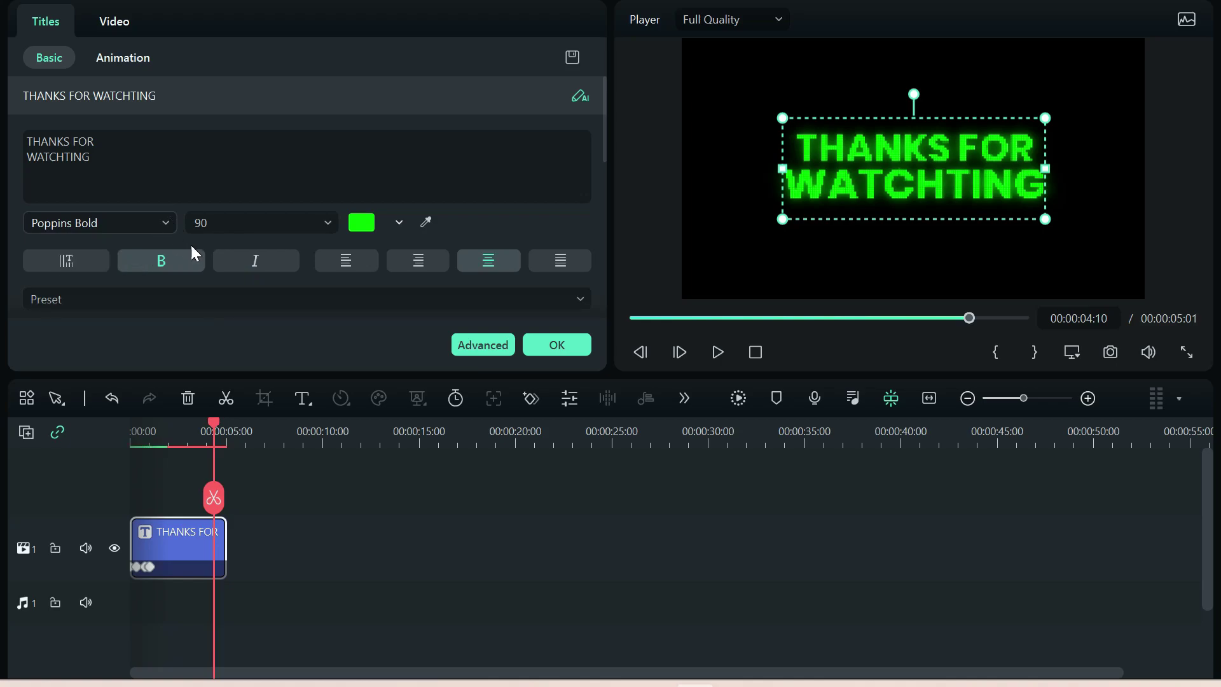
{"action": "triple_click", "coordinate": [108, 151]}
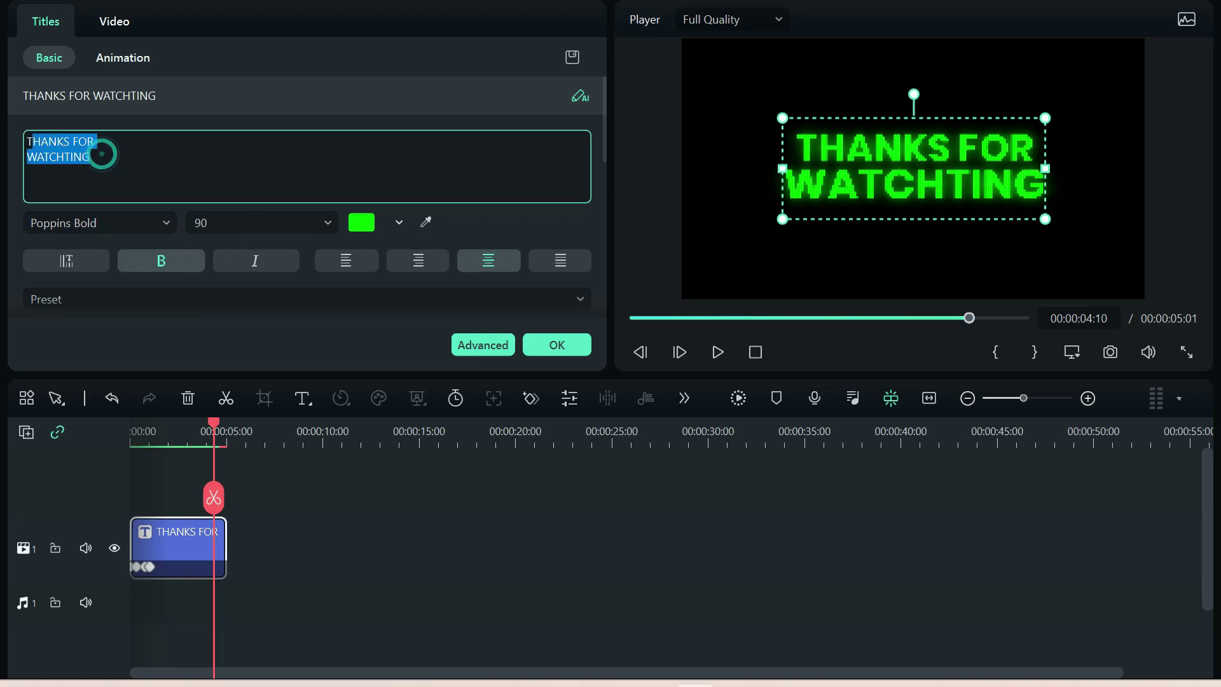
{"action": "left_click", "coordinate": [128, 155]}
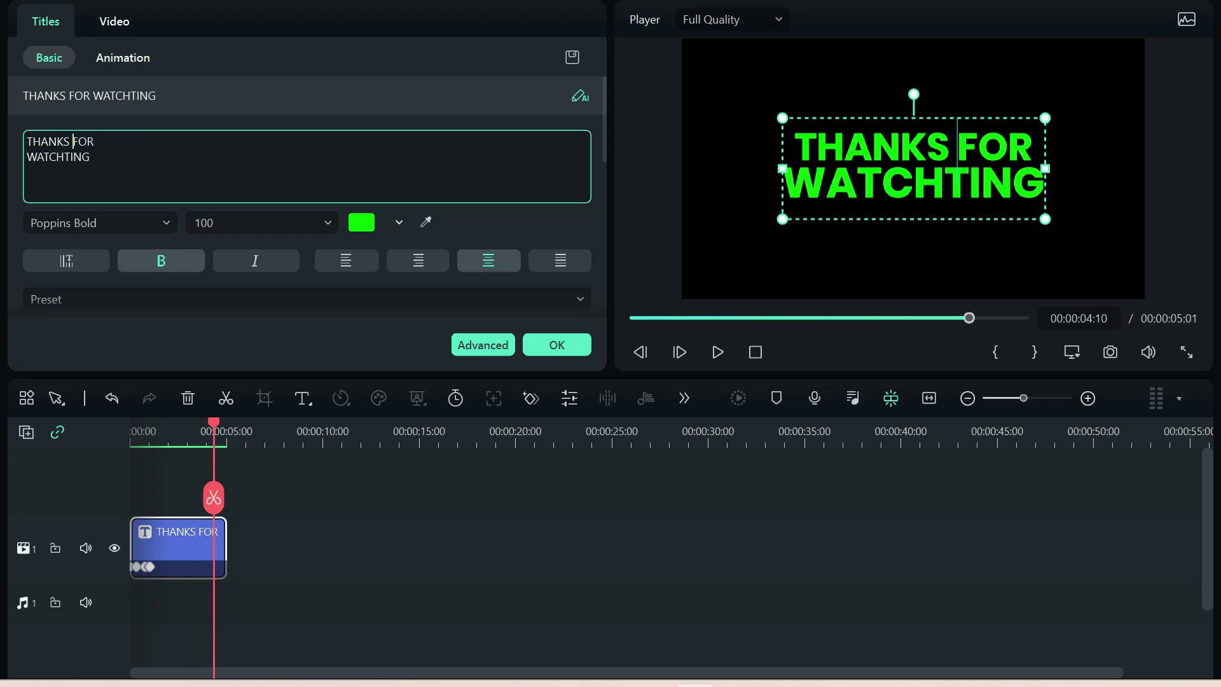
{"action": "left_click_drag", "start_coordinate": [72, 142], "coordinate": [91, 156]}
{"action": "key", "text": "BackSpace"}
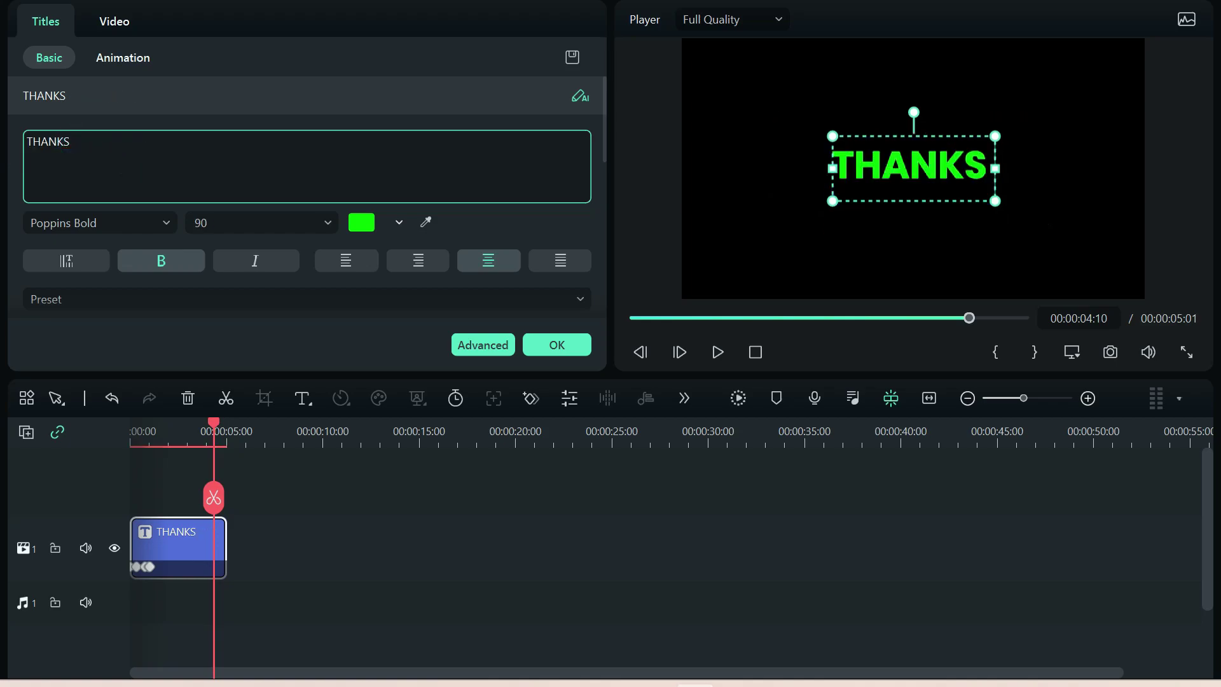
{"action": "key", "text": "BackSpace"}
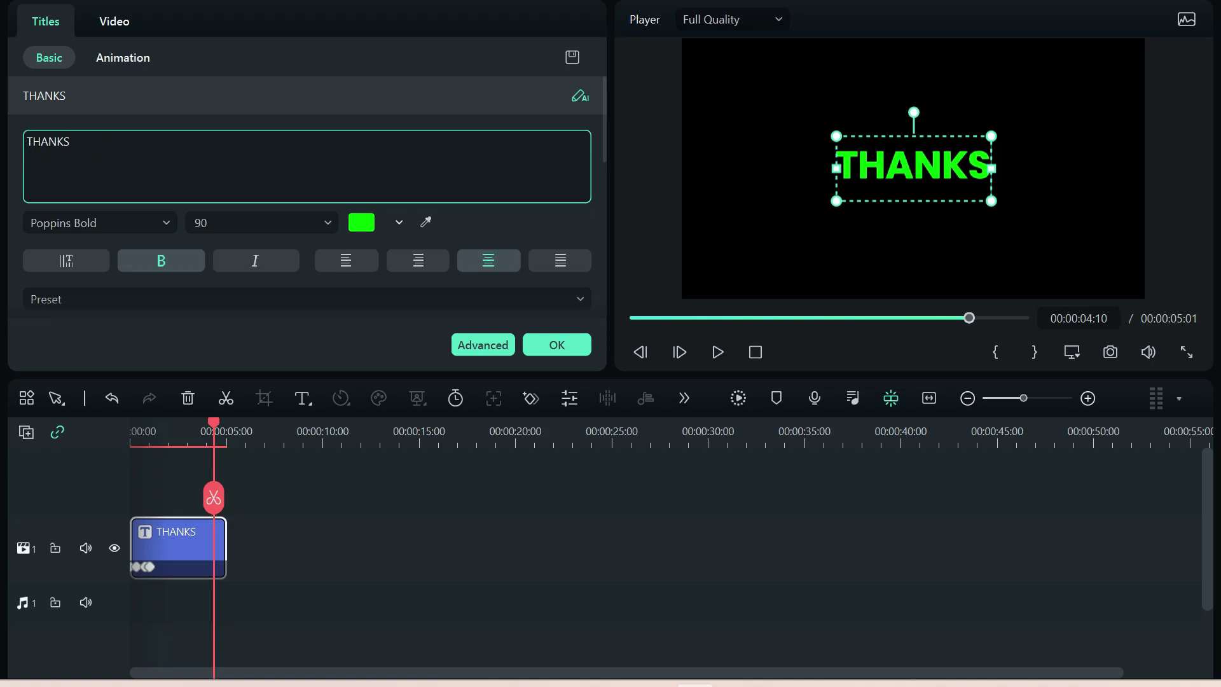
- Set the title's font size to 150, confirm, and play it from 0:00
{"action": "left_click", "coordinate": [261, 222]}
{"action": "type", "text": "150"}
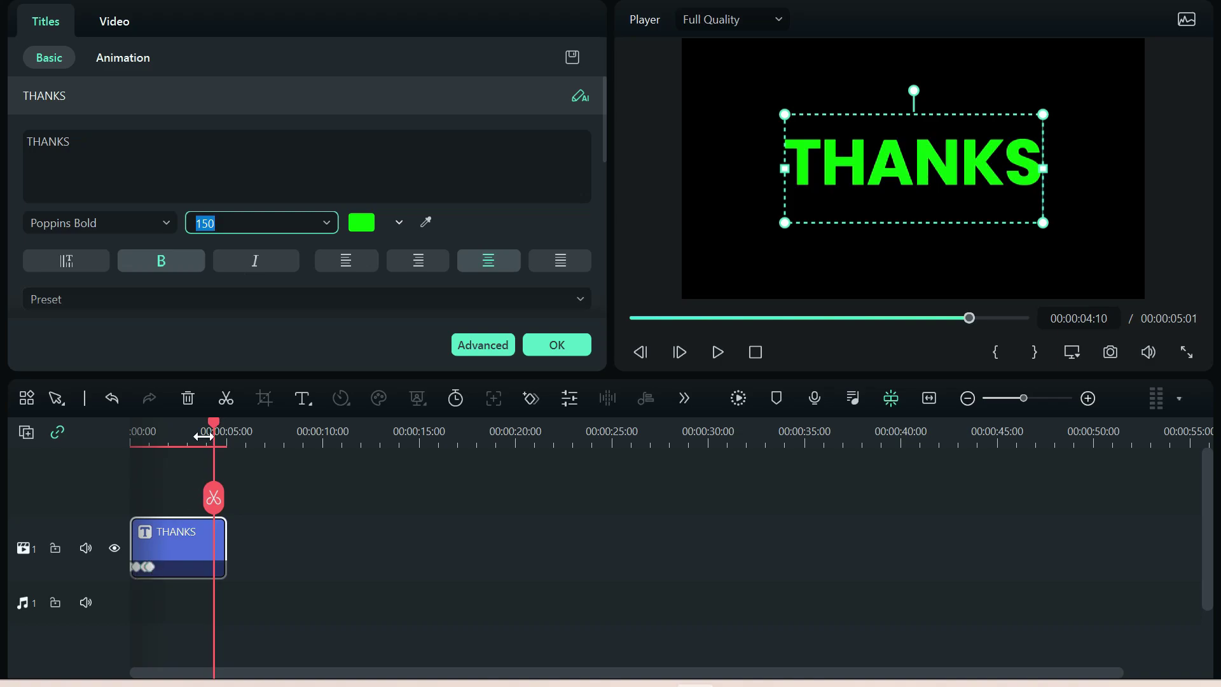
{"action": "left_click_drag", "start_coordinate": [213, 421], "coordinate": [75, 432]}
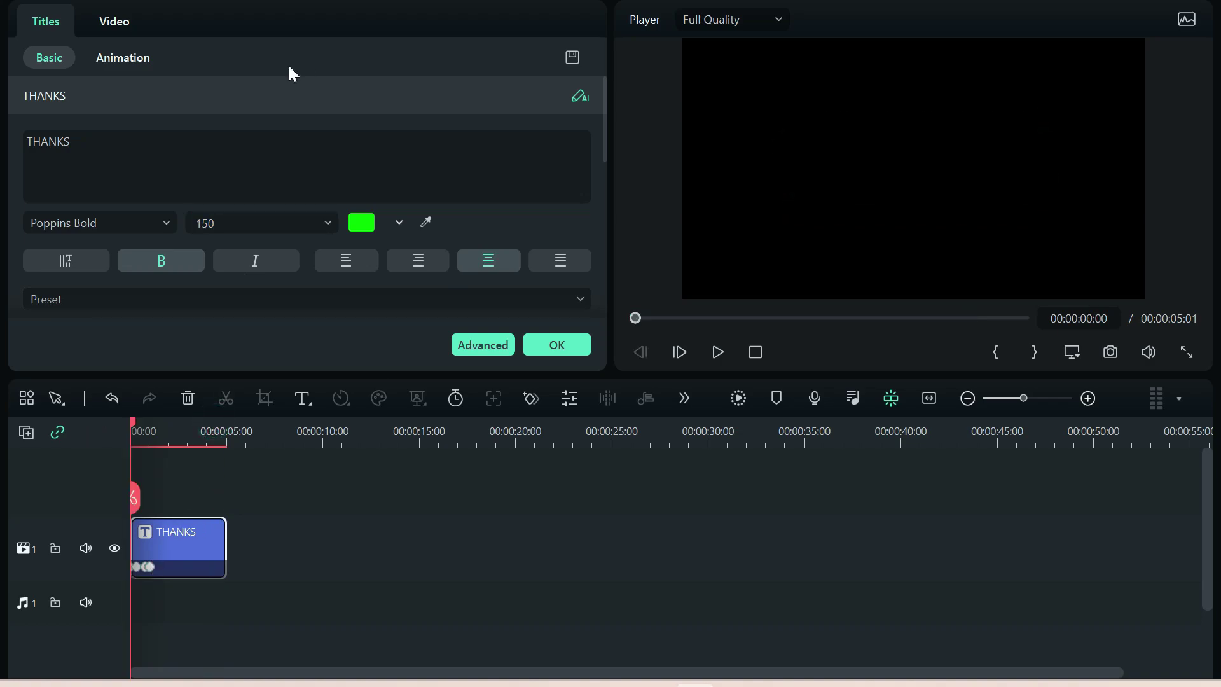
{"action": "left_click", "coordinate": [548, 344]}
{"action": "left_click", "coordinate": [716, 352]}
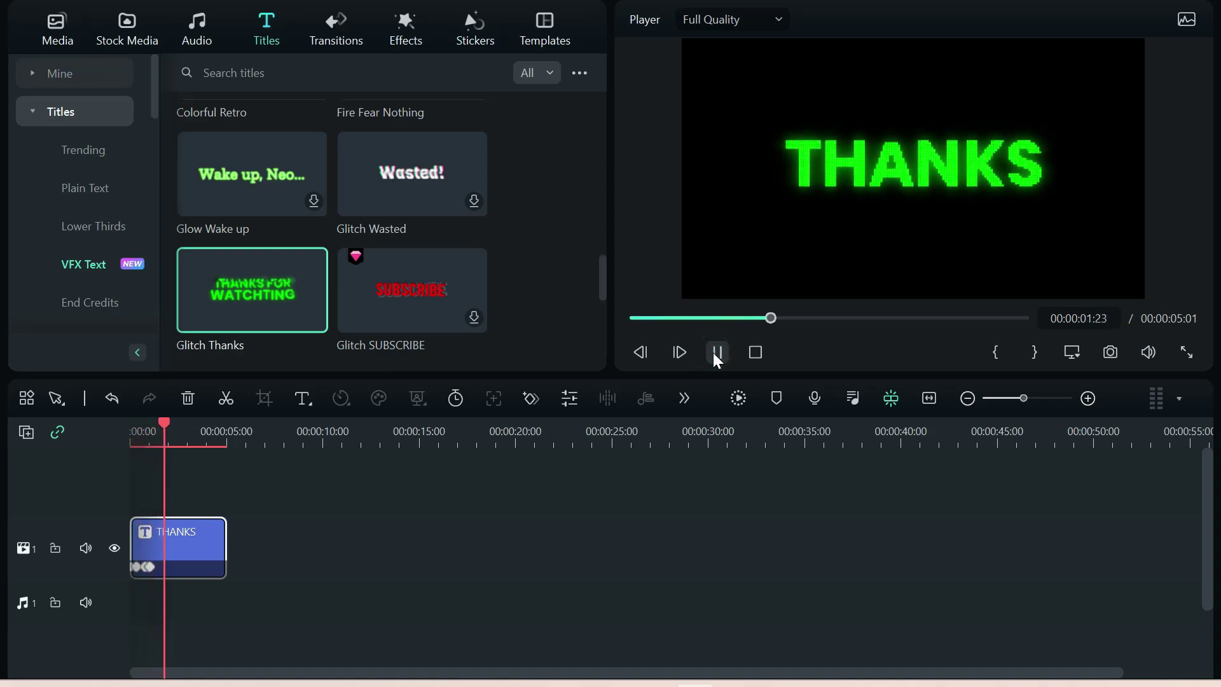
- Pause playback and browse the title library in List View
{"action": "left_click", "coordinate": [717, 354]}
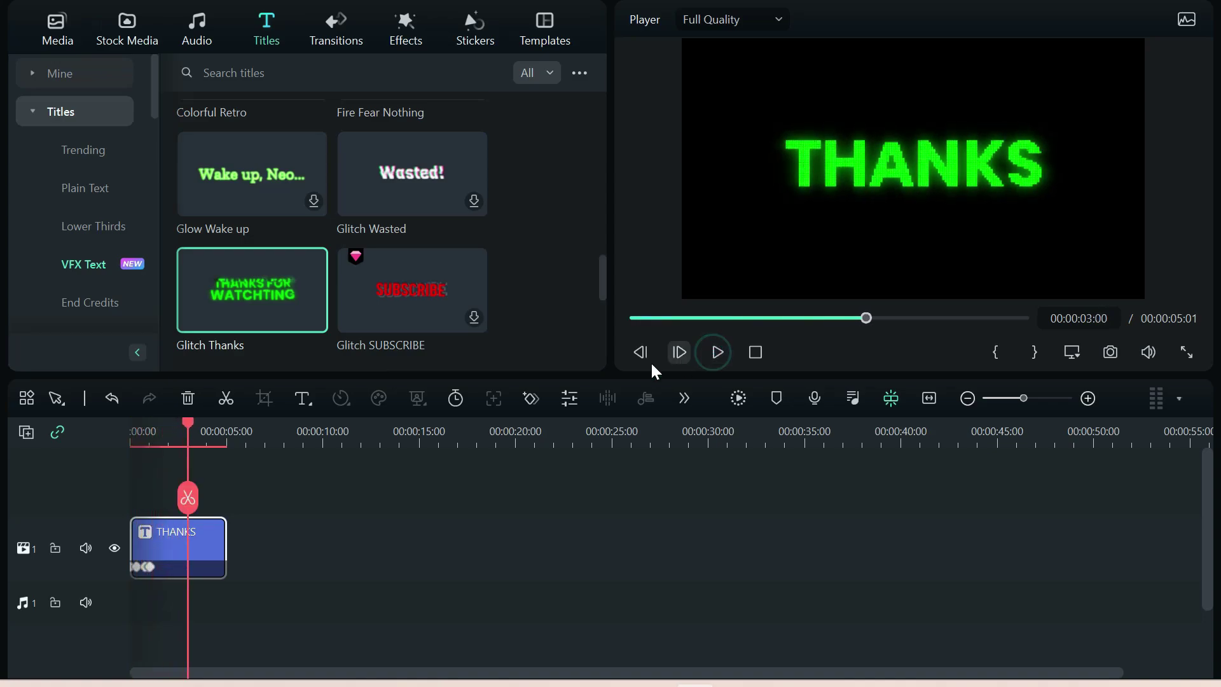
{"action": "left_click", "coordinate": [581, 74]}
{"action": "mouse_move", "coordinate": [609, 102]}
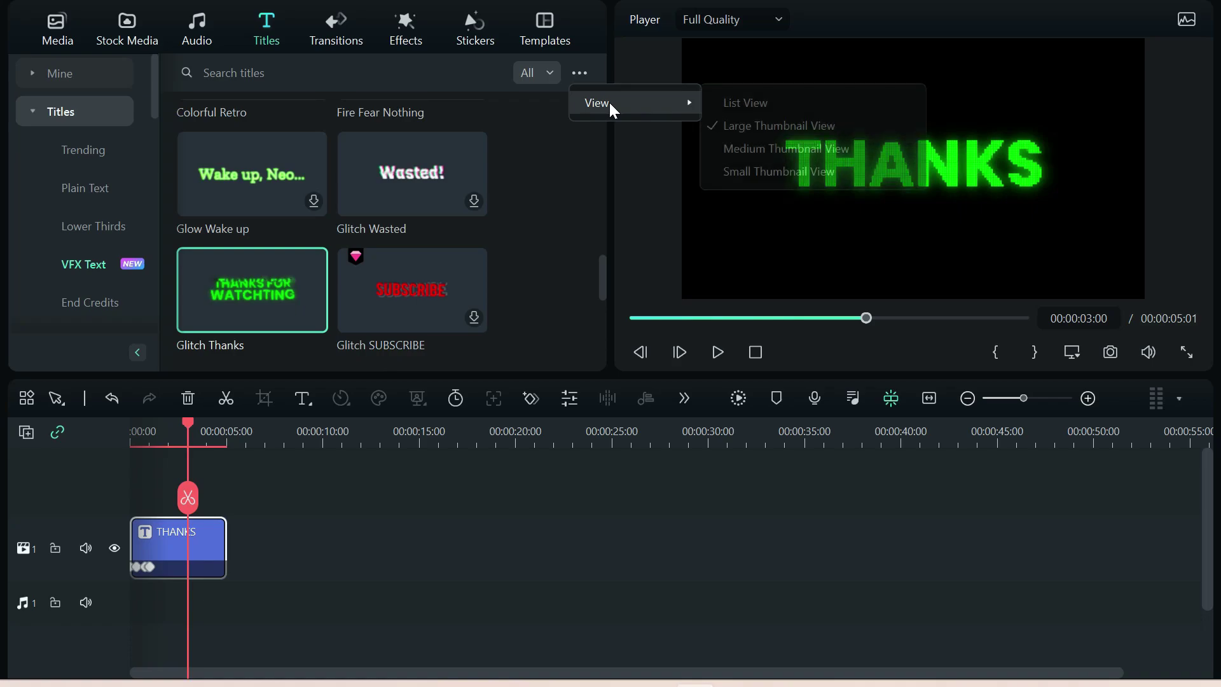
{"action": "left_click", "coordinate": [755, 105]}
{"action": "scroll", "coordinate": [500, 272], "scroll_direction": "down", "scroll_amount": 5}
{"action": "scroll", "coordinate": [504, 280], "scroll_direction": "down", "scroll_amount": 10}
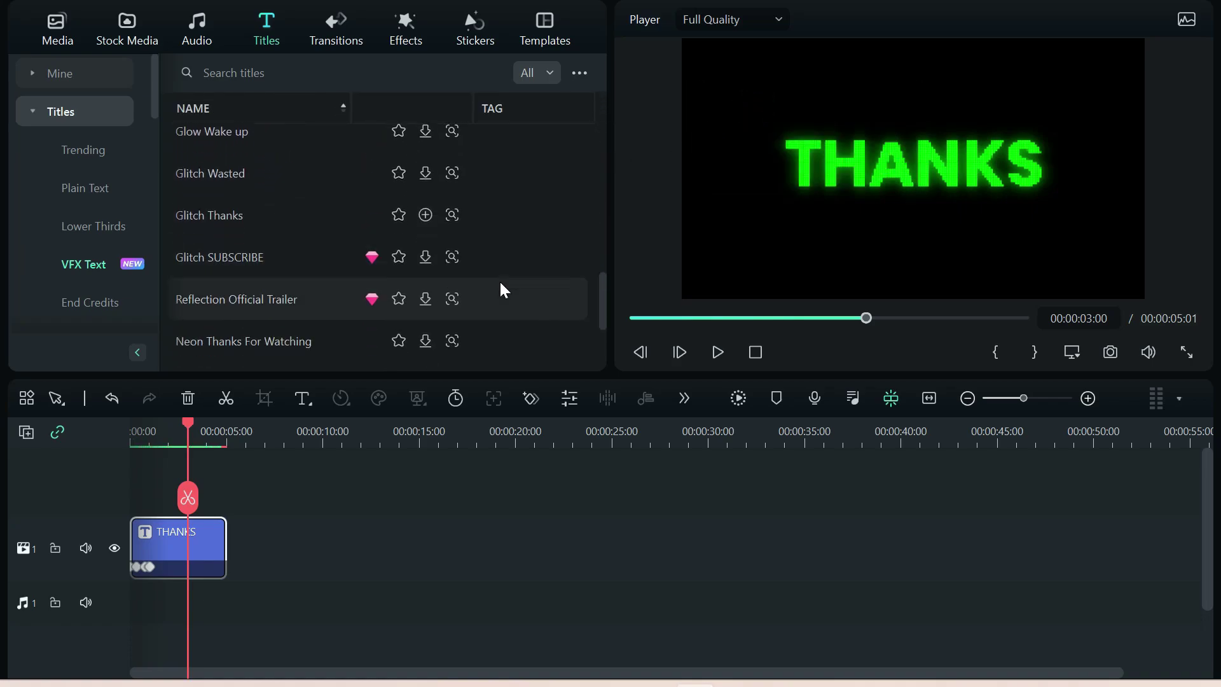
{"action": "scroll", "coordinate": [505, 291], "scroll_direction": "down", "scroll_amount": 8}
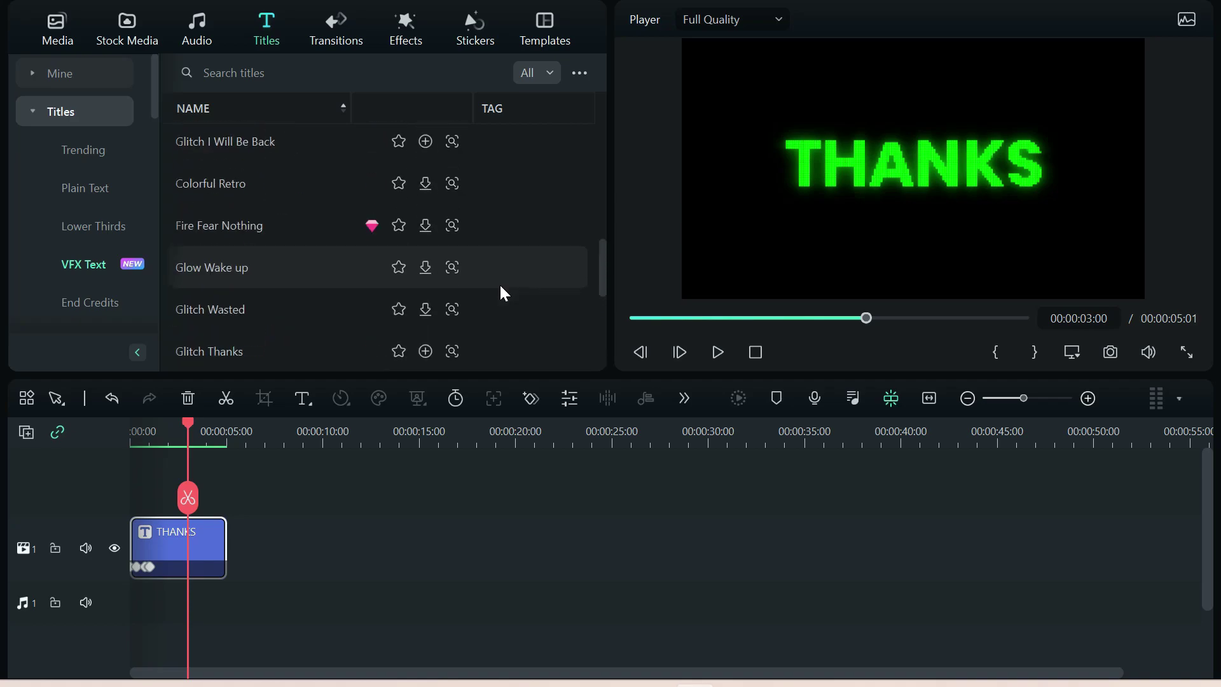
- Switch the titles back to Large Thumbnail View and delete the THANKS clip
{"action": "left_click", "coordinate": [580, 73]}
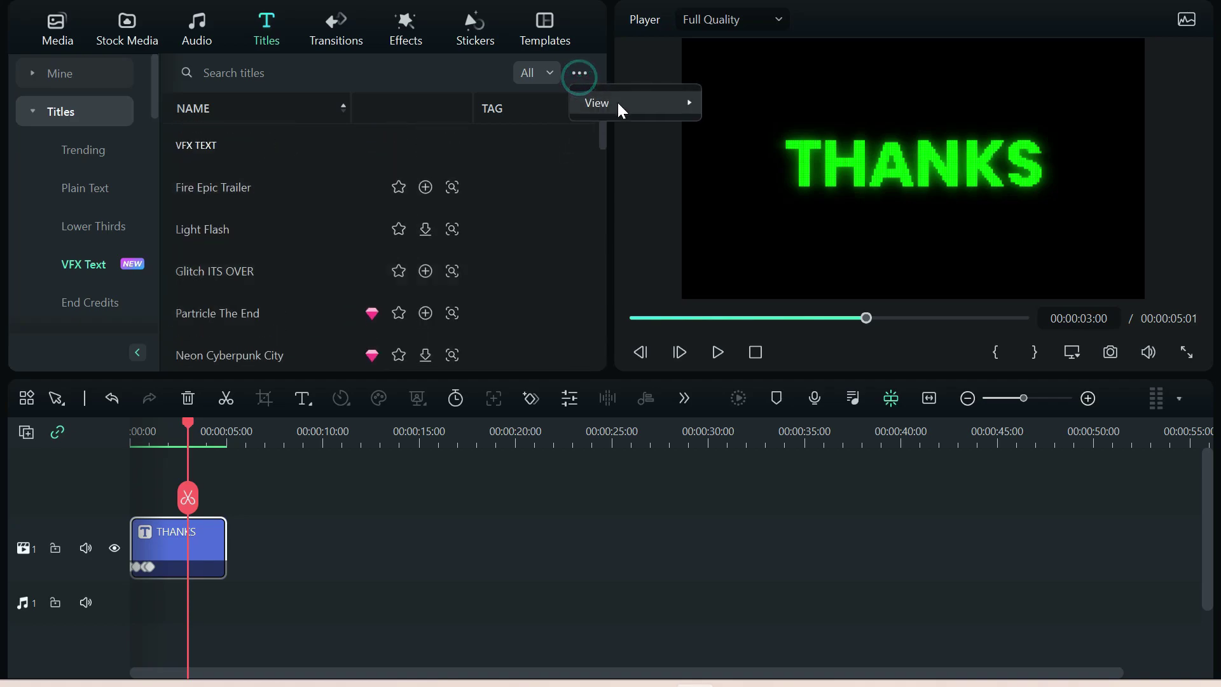
{"action": "mouse_move", "coordinate": [652, 110]}
{"action": "left_click", "coordinate": [736, 125]}
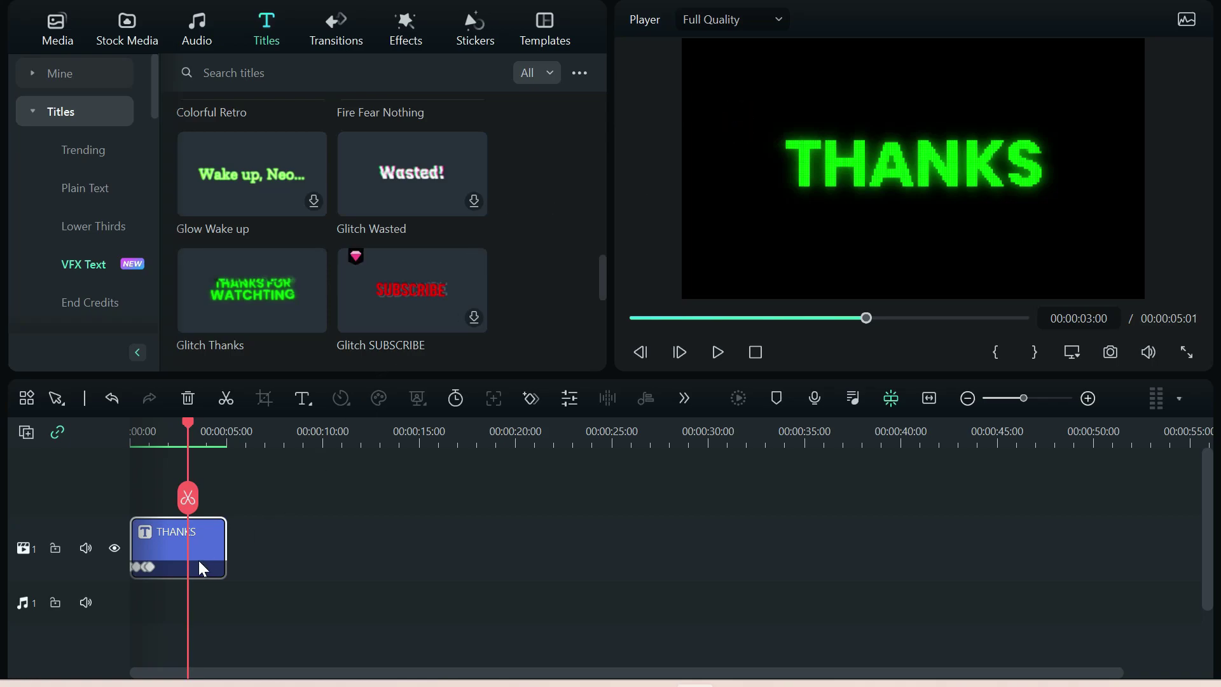
{"action": "key", "text": "Delete"}
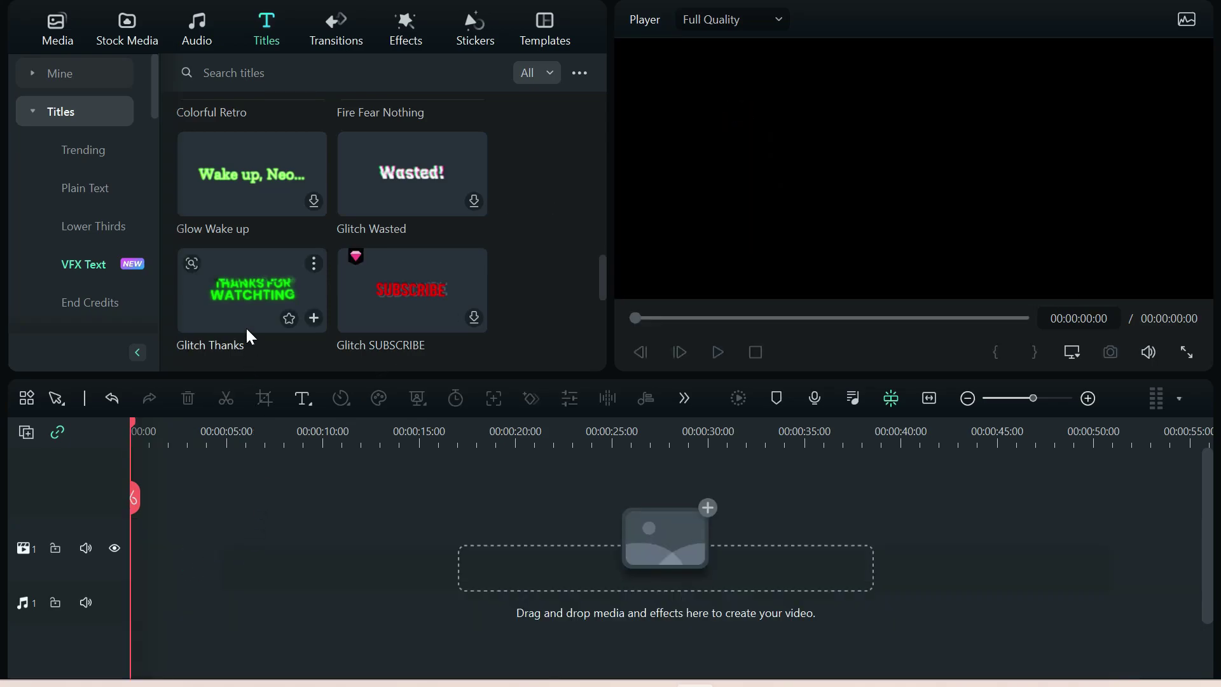
- Place a Default Title at the track's start and change its text to FILMORA
{"action": "scroll", "coordinate": [268, 184], "scroll_direction": "up", "scroll_amount": 10}
{"action": "left_click_drag", "start_coordinate": [404, 288], "coordinate": [137, 560]}
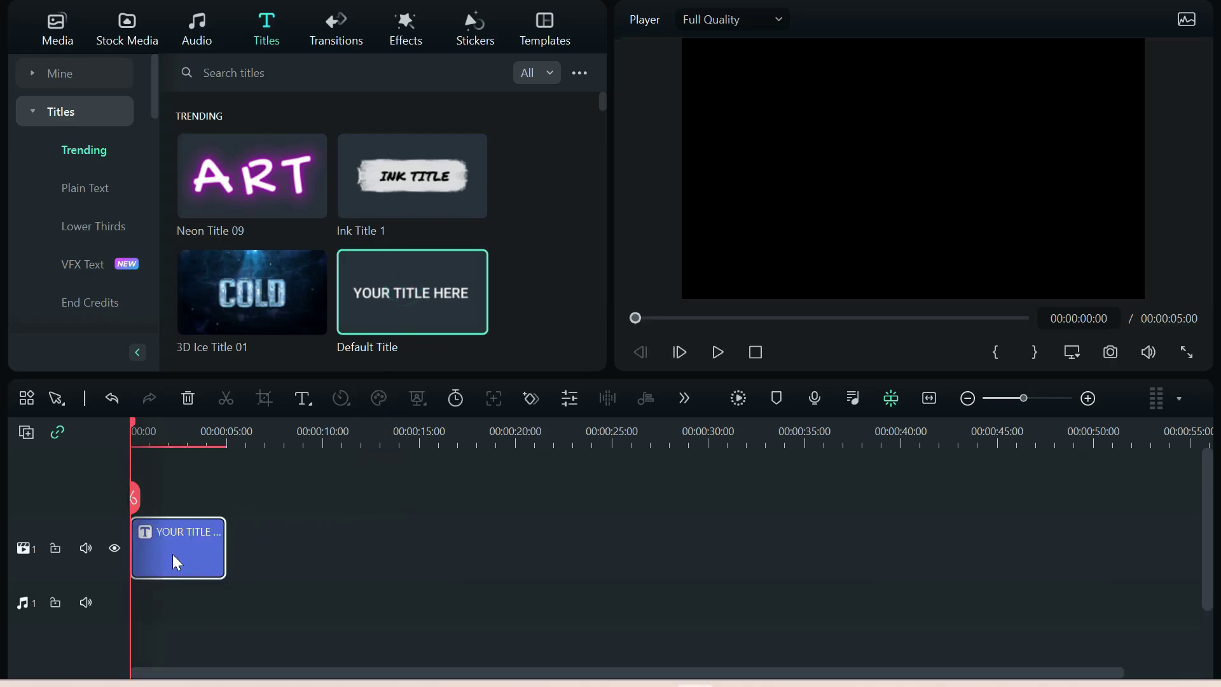
{"action": "double_click", "coordinate": [173, 555]}
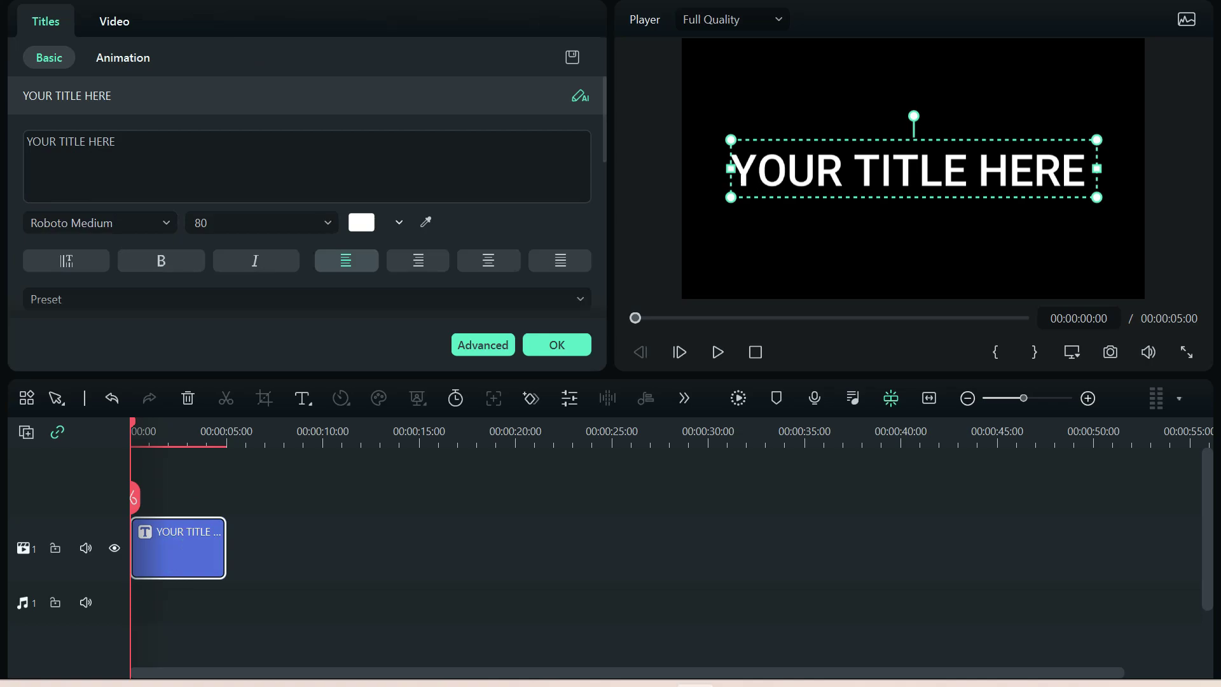
{"action": "left_click", "coordinate": [145, 142]}
{"action": "key", "text": "ctrl+a"}
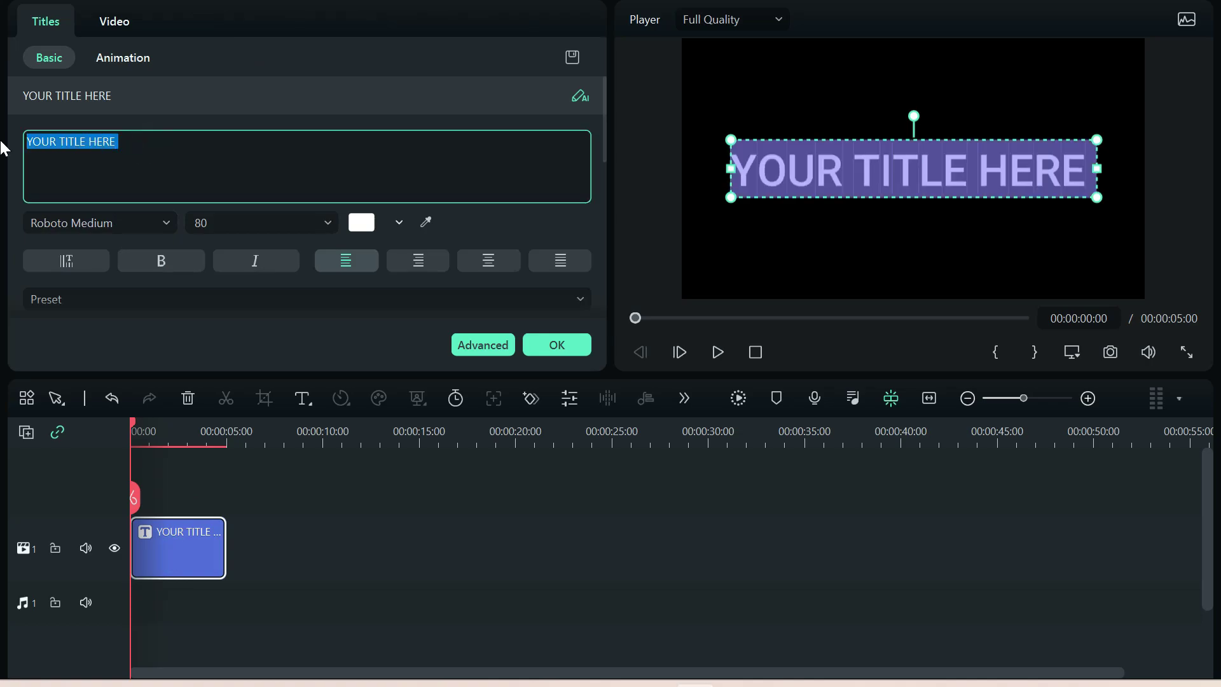
{"action": "type", "text": "FILMORA"}
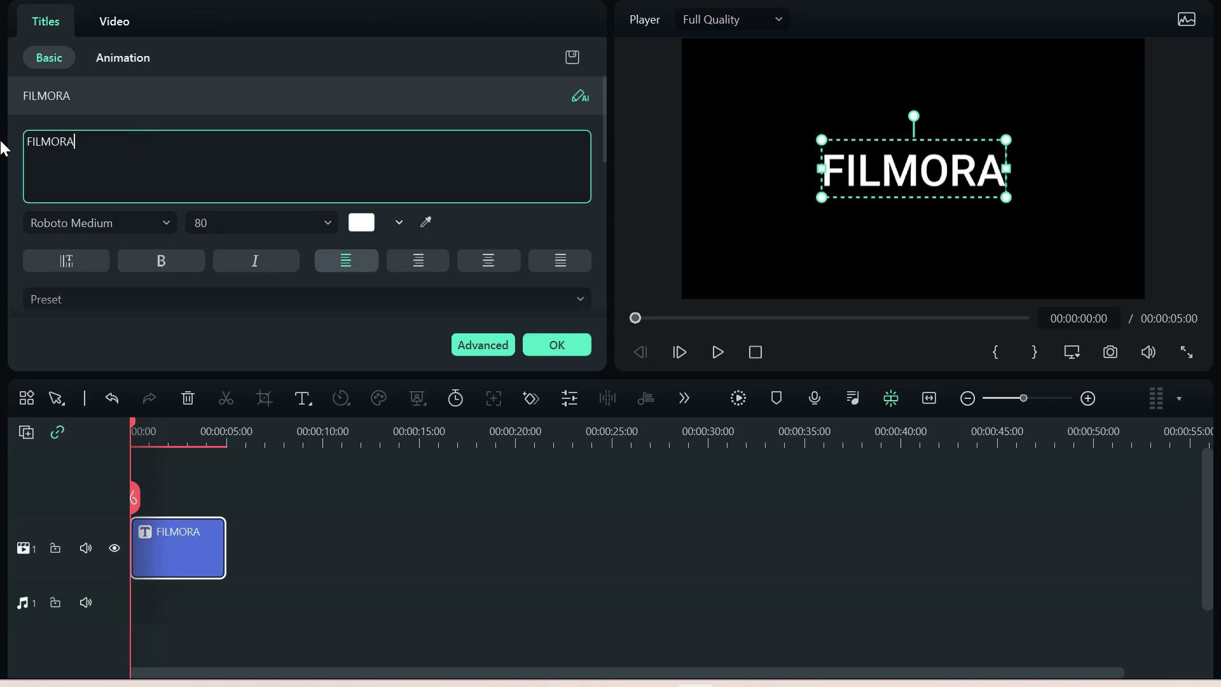
- Apply the Neon Twinkle loop animation to the FILMORA title
{"action": "left_click", "coordinate": [122, 58]}
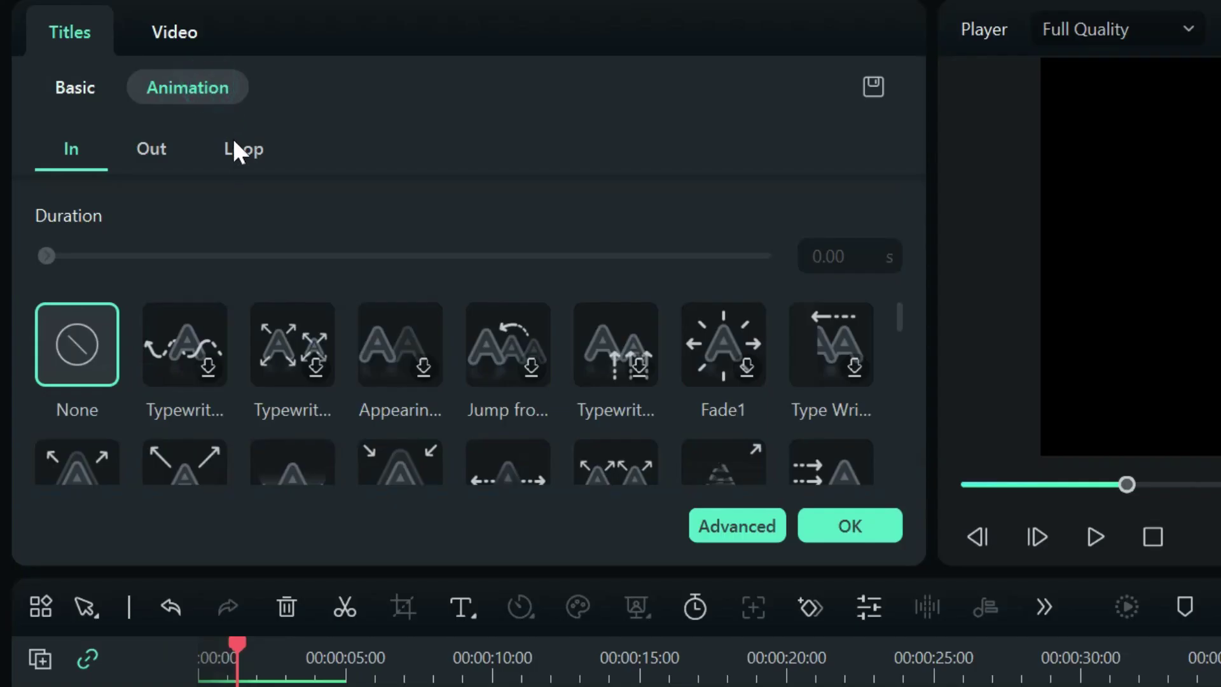
{"action": "left_click", "coordinate": [154, 97]}
{"action": "left_click", "coordinate": [898, 330]}
{"action": "left_click", "coordinate": [902, 400]}
{"action": "left_click", "coordinate": [902, 459]}
{"action": "scroll", "coordinate": [704, 412], "scroll_direction": "down", "scroll_amount": 3}
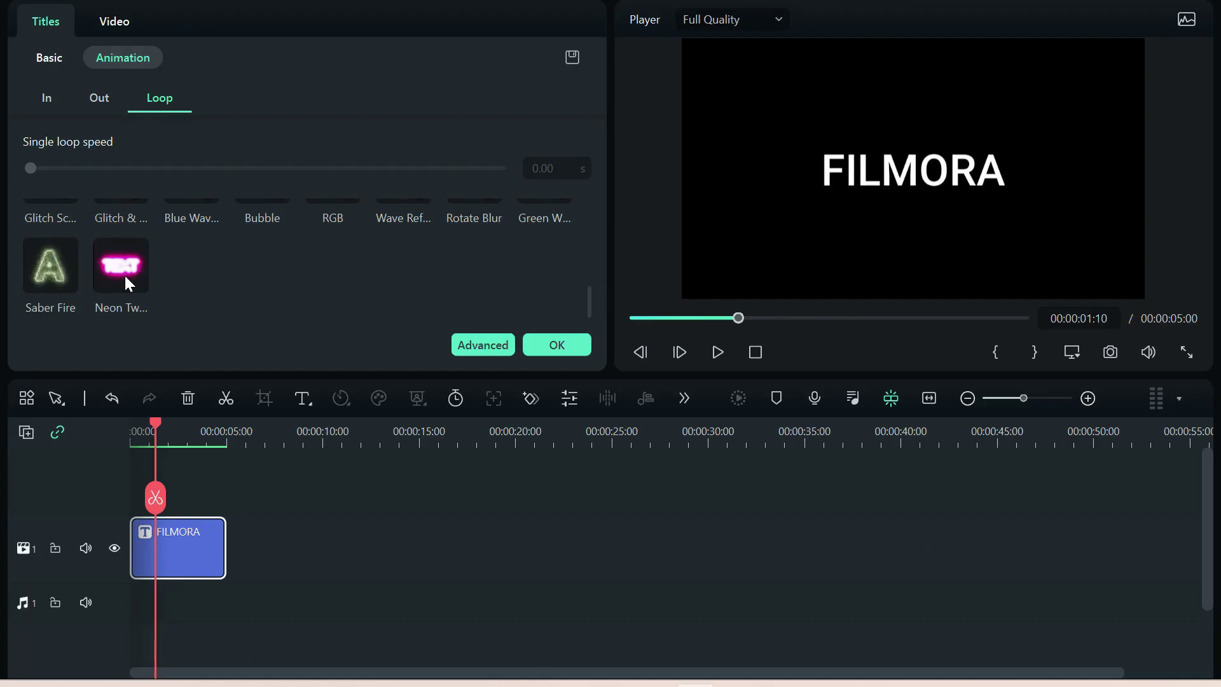
{"action": "left_click", "coordinate": [192, 425]}
- Confirm the title and preview the Neon Twinkle animation from the start
{"action": "left_click", "coordinate": [558, 347]}
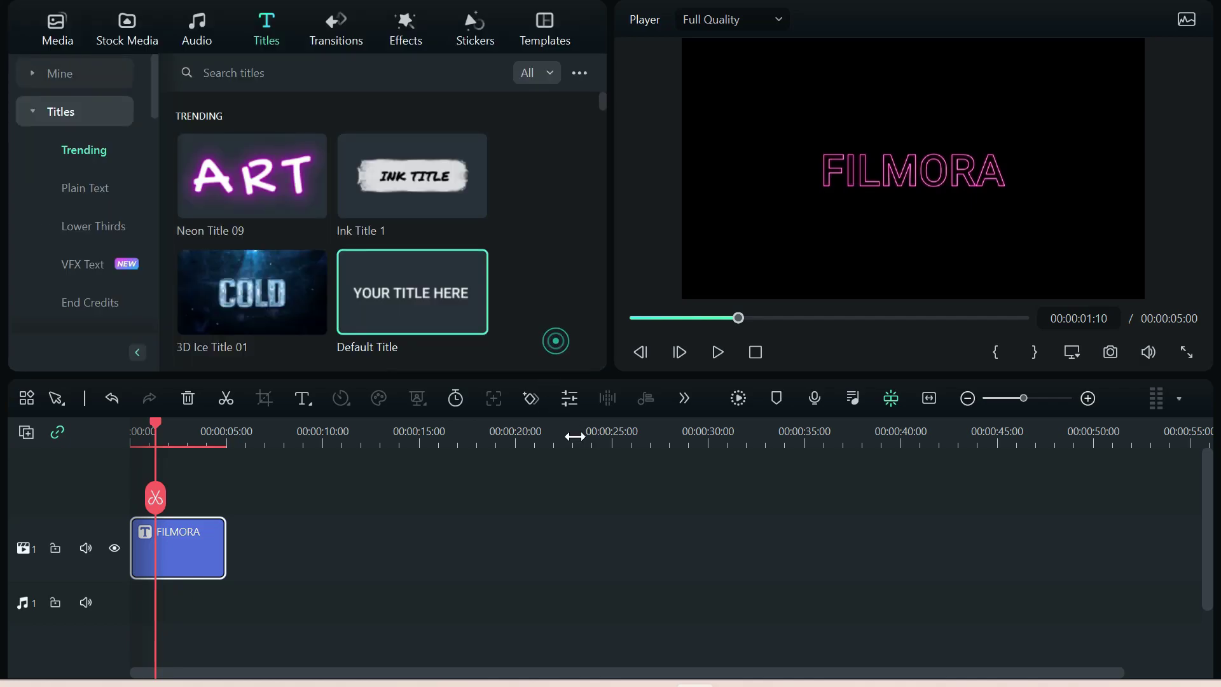
{"action": "left_click_drag", "start_coordinate": [158, 421], "coordinate": [131, 422]}
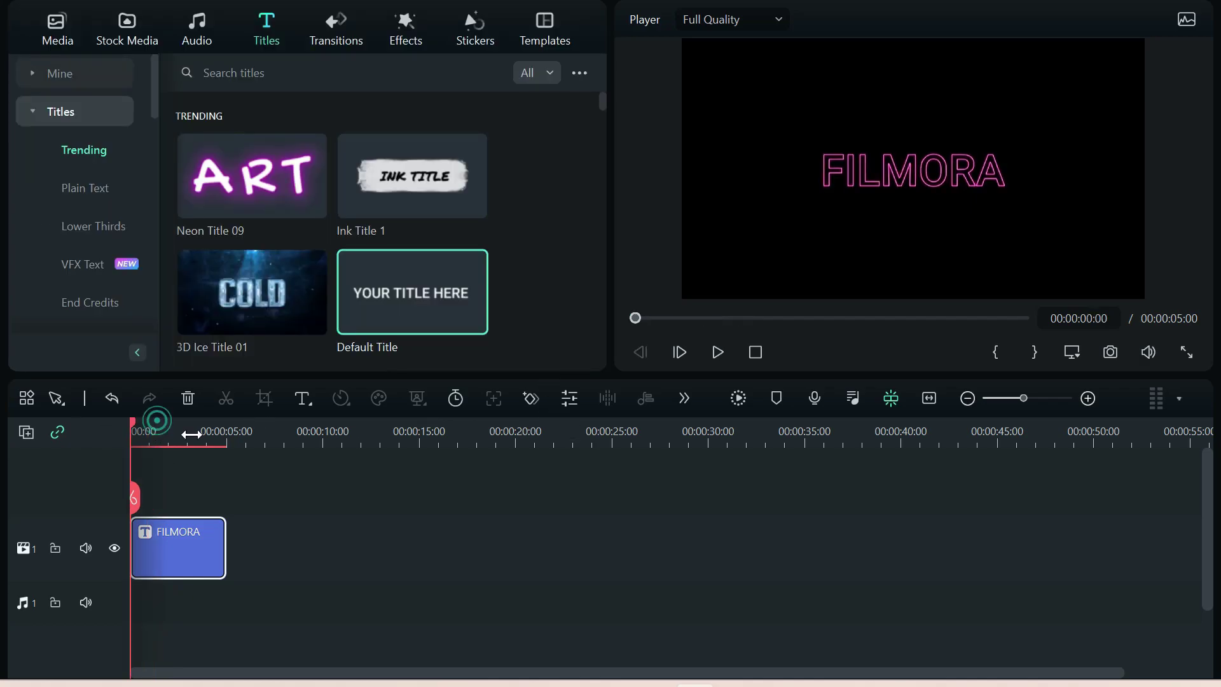
{"action": "left_click", "coordinate": [713, 356]}
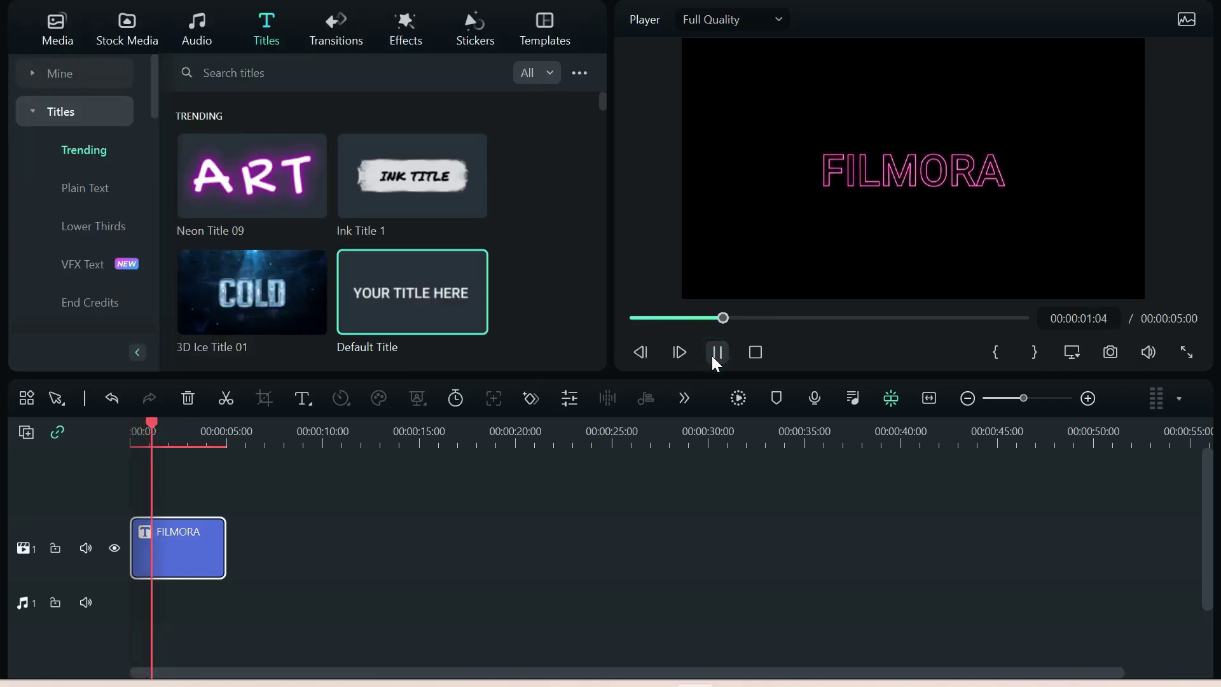
{"action": "left_click", "coordinate": [714, 358]}
- Change the FILMORA title's loop animation to Saber Fire and close the editor
{"action": "double_click", "coordinate": [197, 549]}
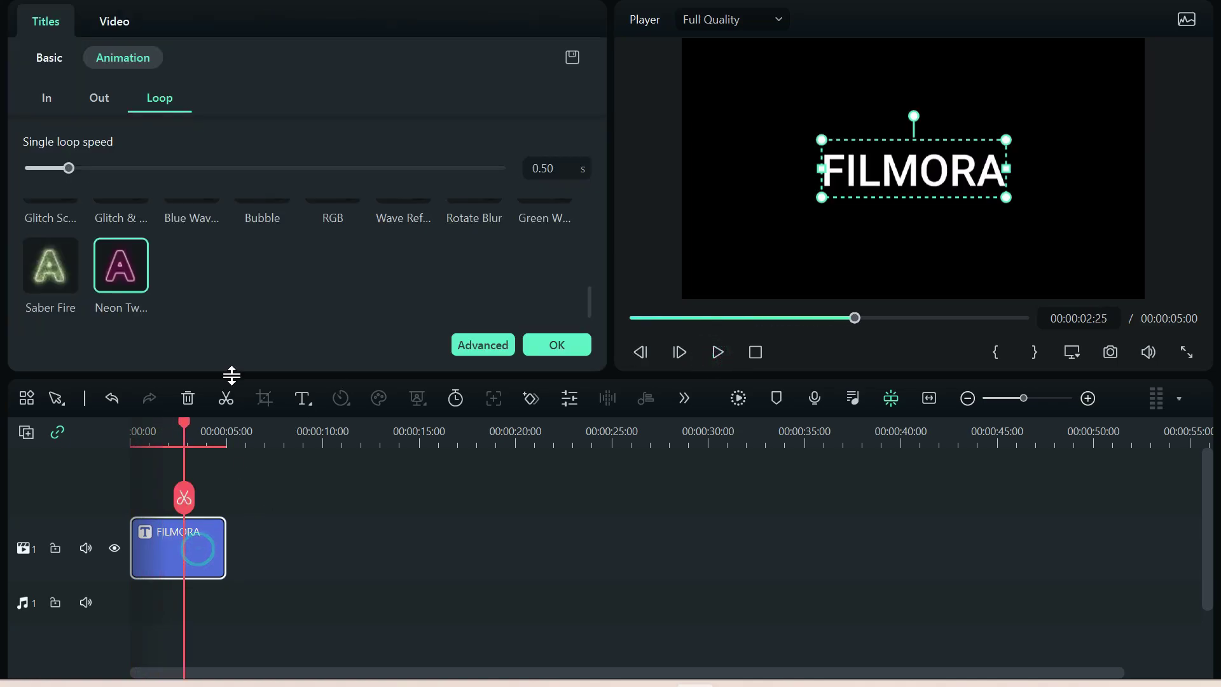
{"action": "left_click", "coordinate": [45, 280]}
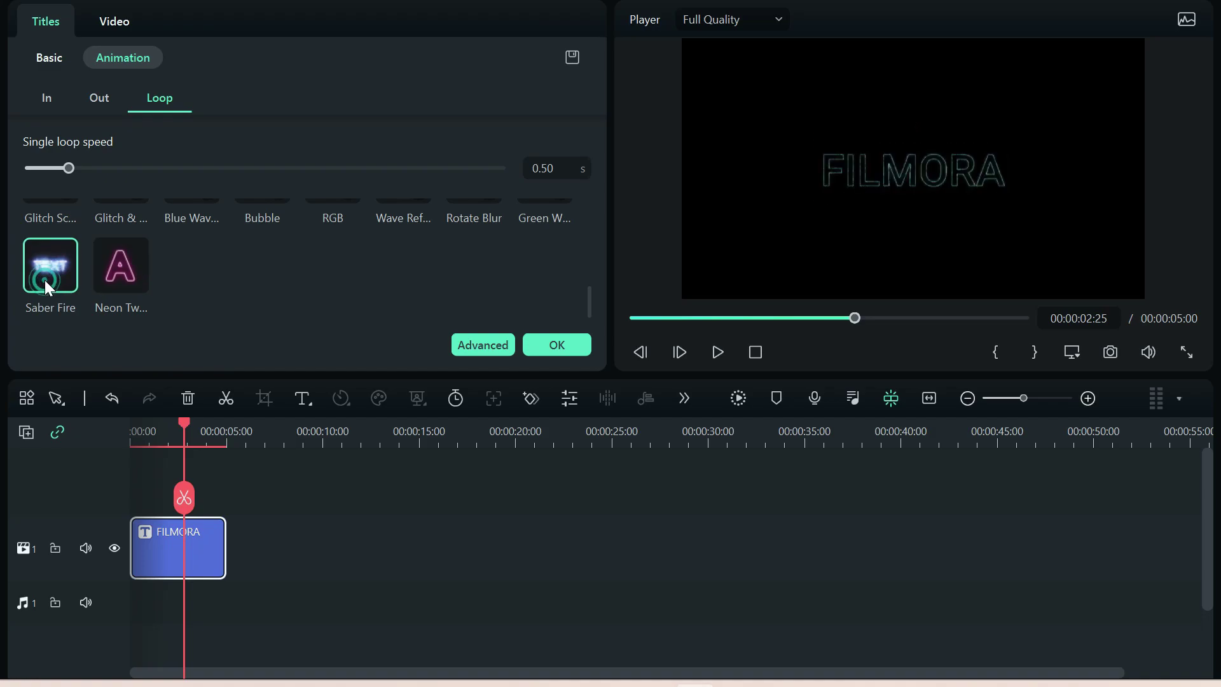
{"action": "left_click", "coordinate": [718, 352]}
{"action": "left_click", "coordinate": [558, 345]}
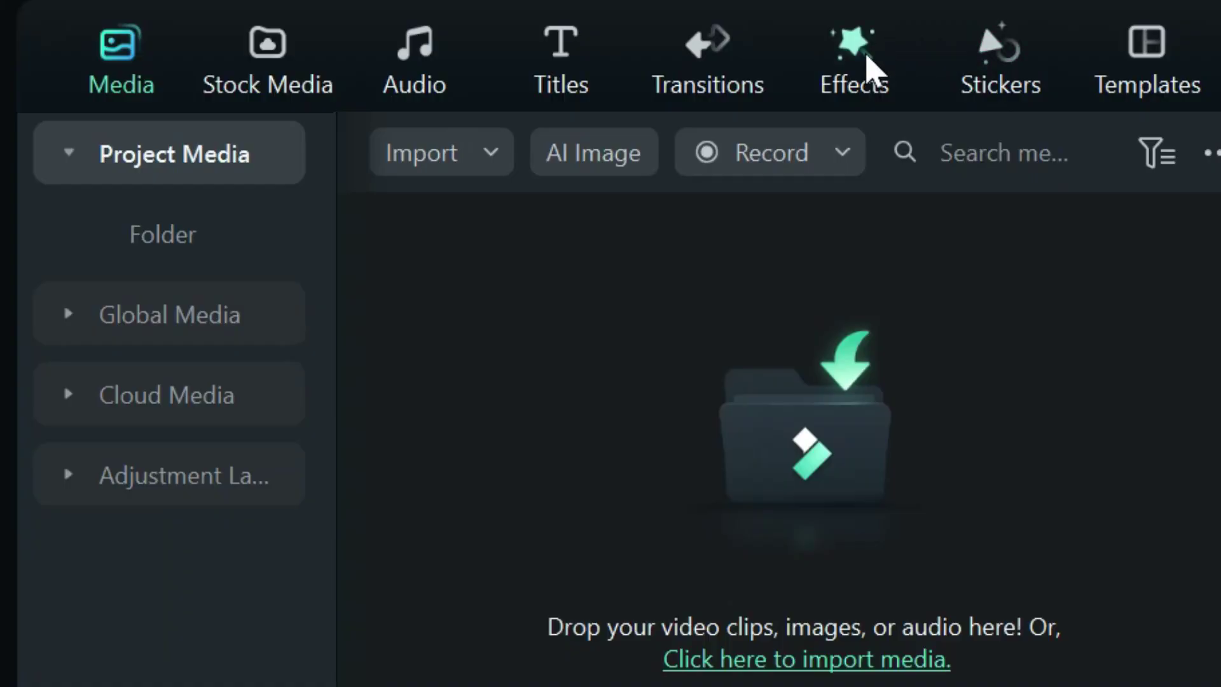
- Show the Audio Driven Effect presets, widening the category list to read the names
{"action": "left_click", "coordinate": [414, 30]}
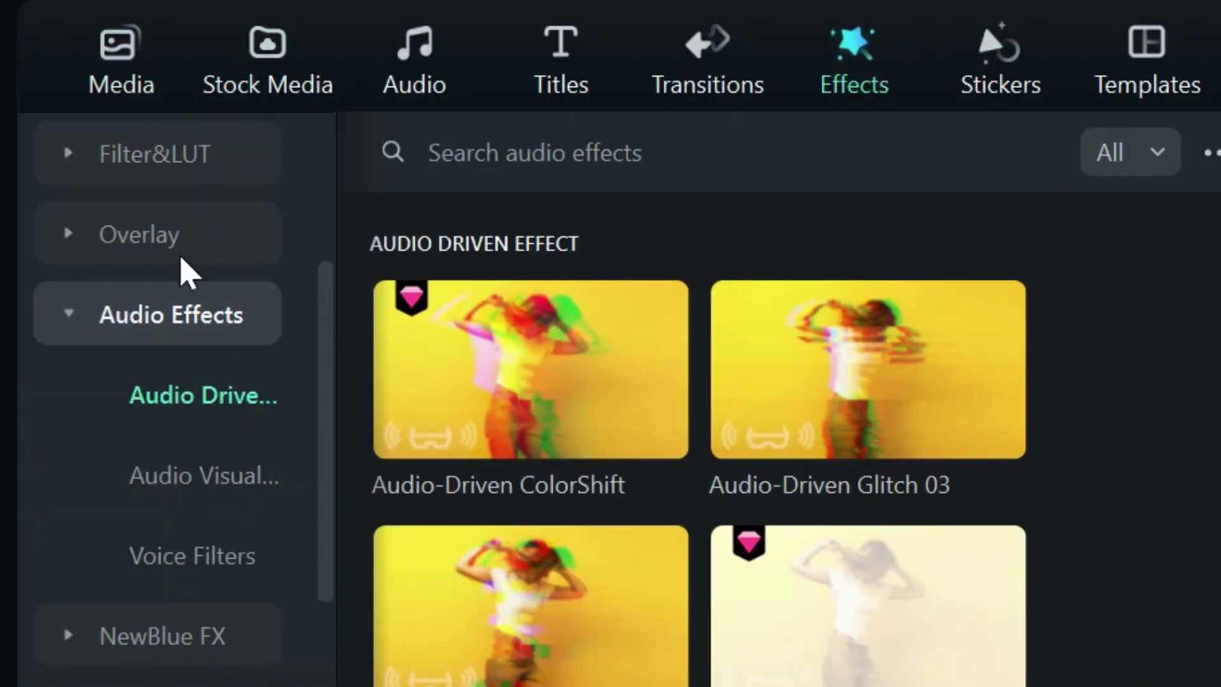
{"action": "scroll", "coordinate": [183, 266], "scroll_direction": "up", "scroll_amount": 3}
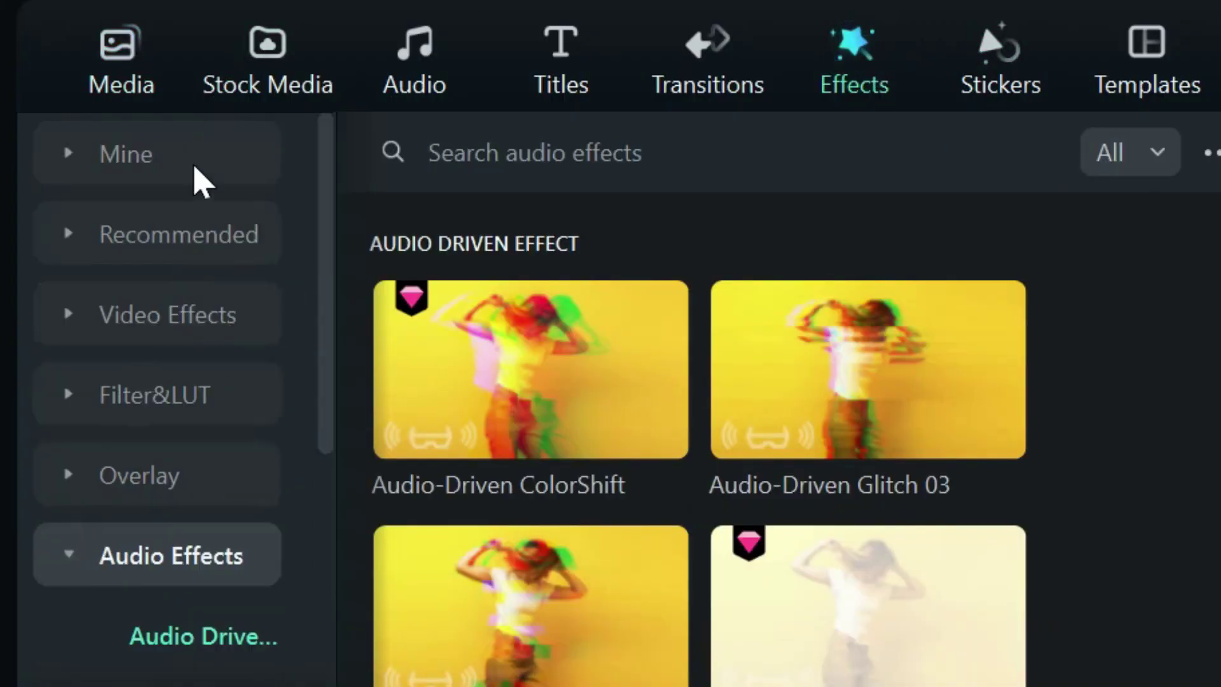
{"action": "scroll", "coordinate": [150, 566], "scroll_direction": "down", "scroll_amount": 3}
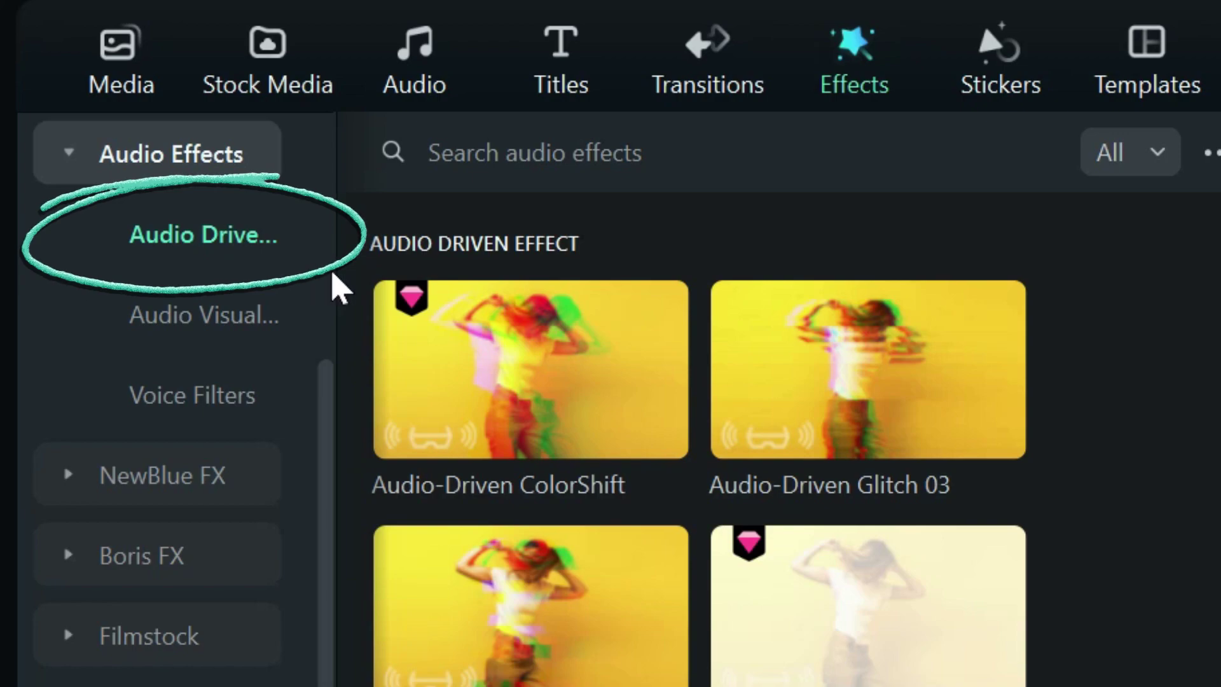
{"action": "mouse_move", "coordinate": [334, 273]}
{"action": "left_mouse_down"}
{"action": "mouse_move", "coordinate": [495, 275]}
{"action": "mouse_move", "coordinate": [401, 275]}
{"action": "mouse_move", "coordinate": [415, 275]}
{"action": "left_mouse_up"}
{"action": "mouse_move", "coordinate": [662, 347]}
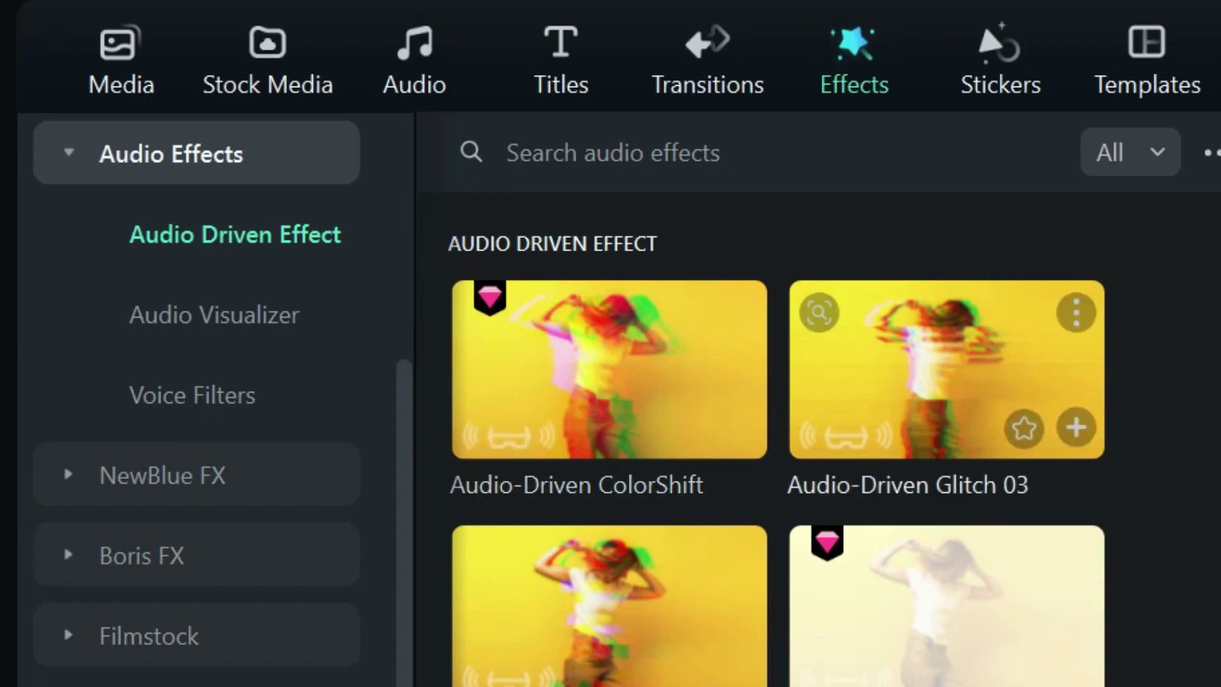
{"action": "scroll", "coordinate": [947, 369], "scroll_direction": "down", "scroll_amount": 8}
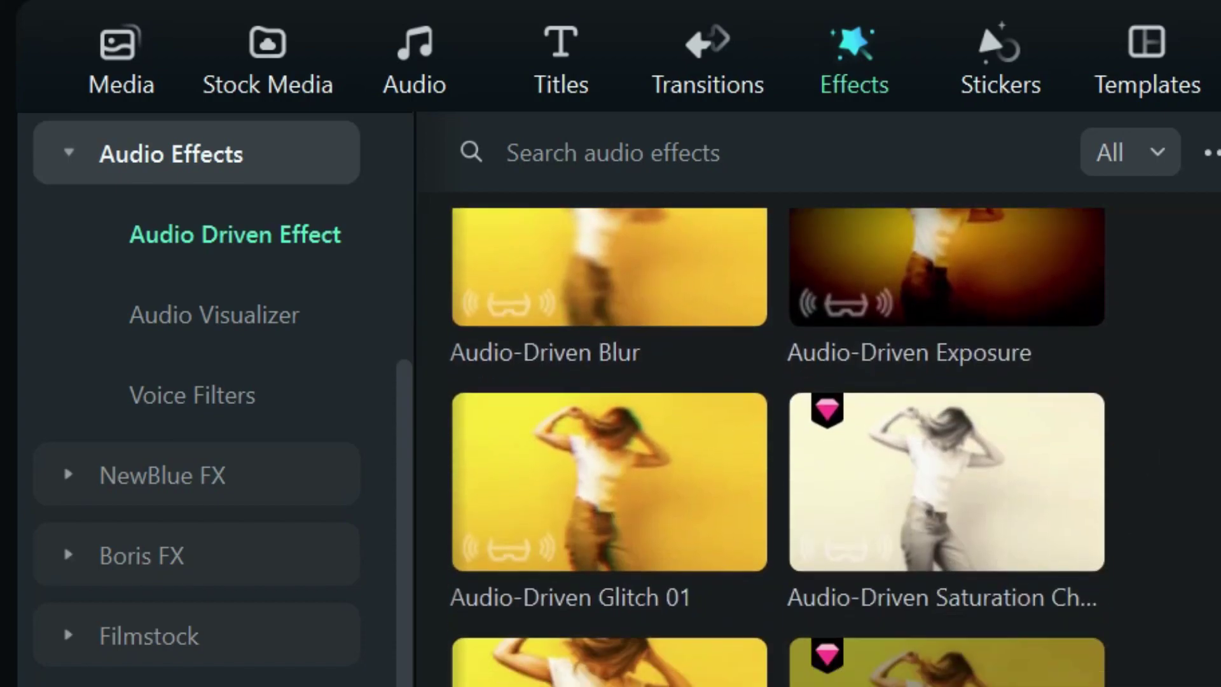
{"action": "scroll", "coordinate": [1196, 468], "scroll_direction": "up", "scroll_amount": 10}
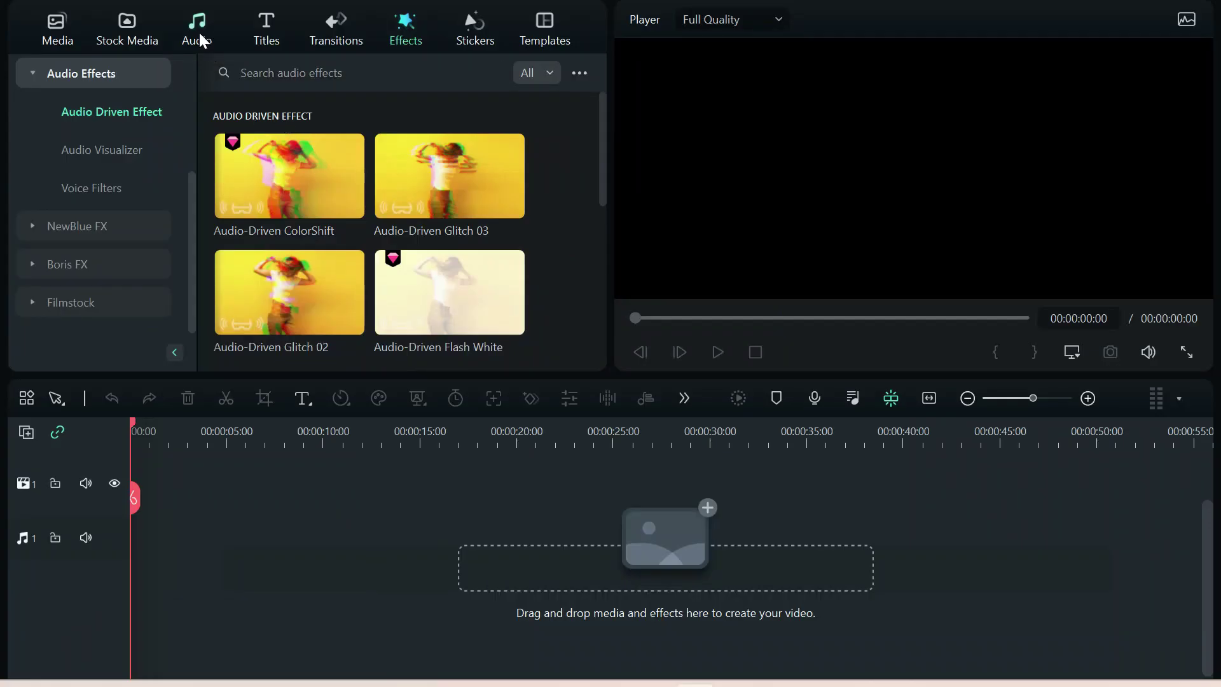
- Audition Fashion Beats-AI music from the Beats list on the audio track, then delete it
{"action": "left_click", "coordinate": [199, 32]}
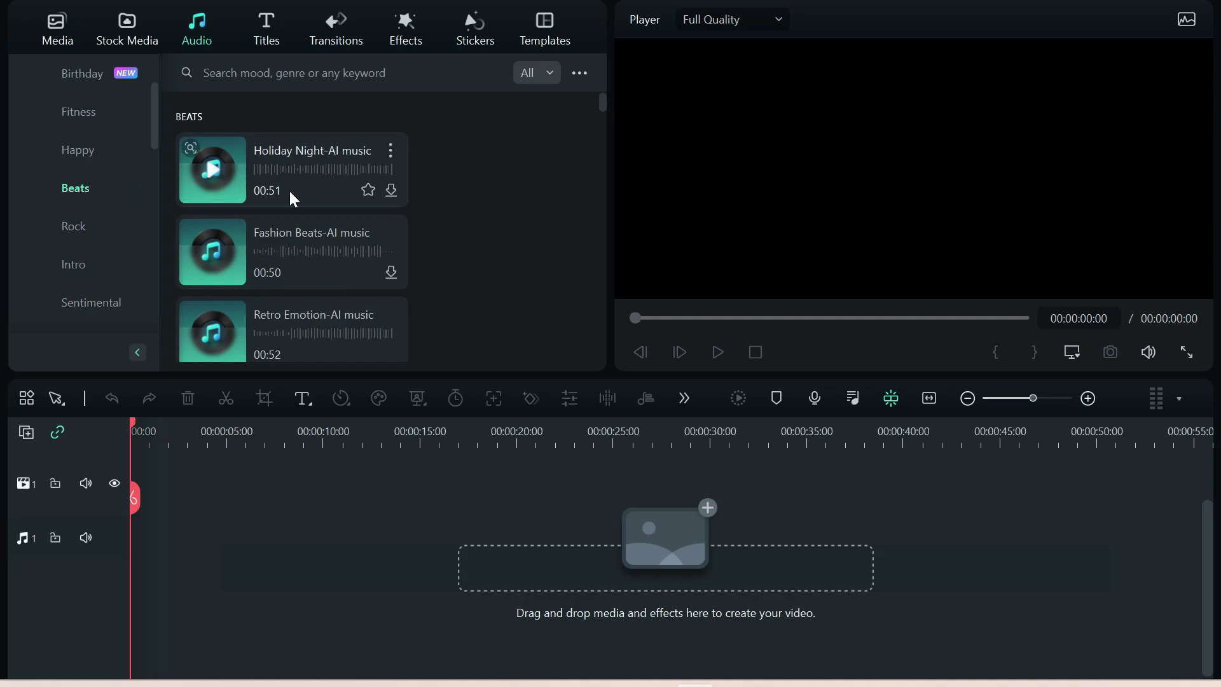
{"action": "scroll", "coordinate": [478, 274], "scroll_direction": "down", "scroll_amount": 2}
{"action": "scroll", "coordinate": [478, 275], "scroll_direction": "up", "scroll_amount": 2}
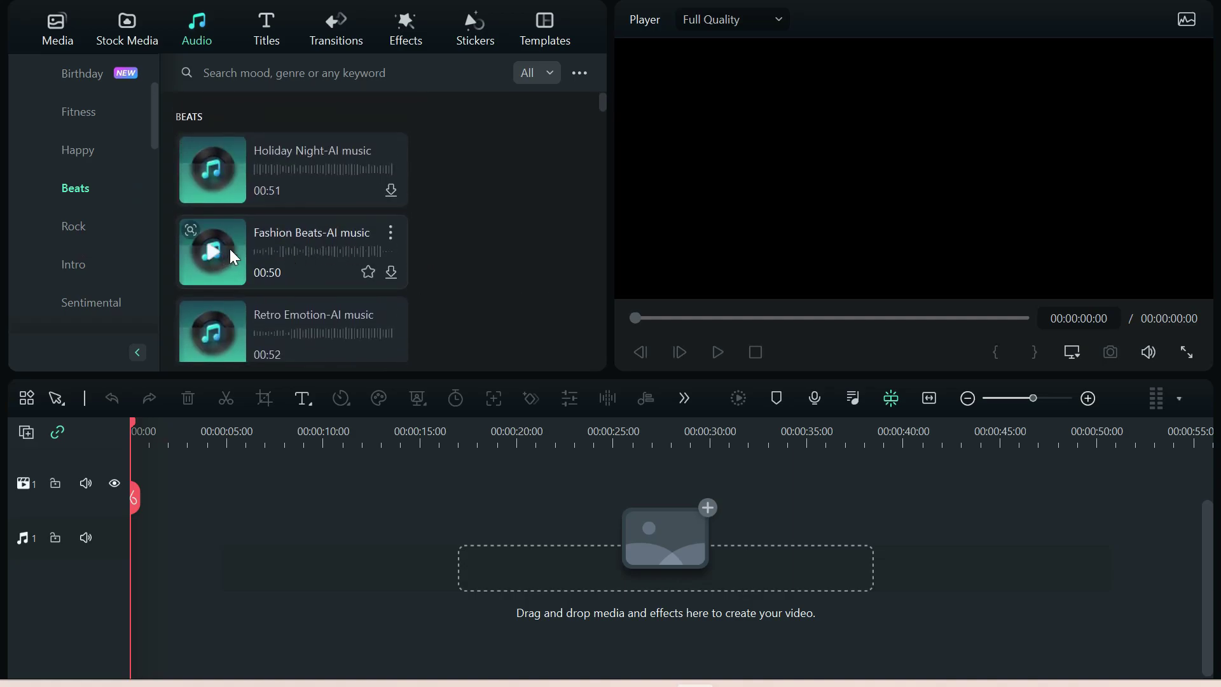
{"action": "left_click_drag", "start_coordinate": [230, 250], "coordinate": [137, 540]}
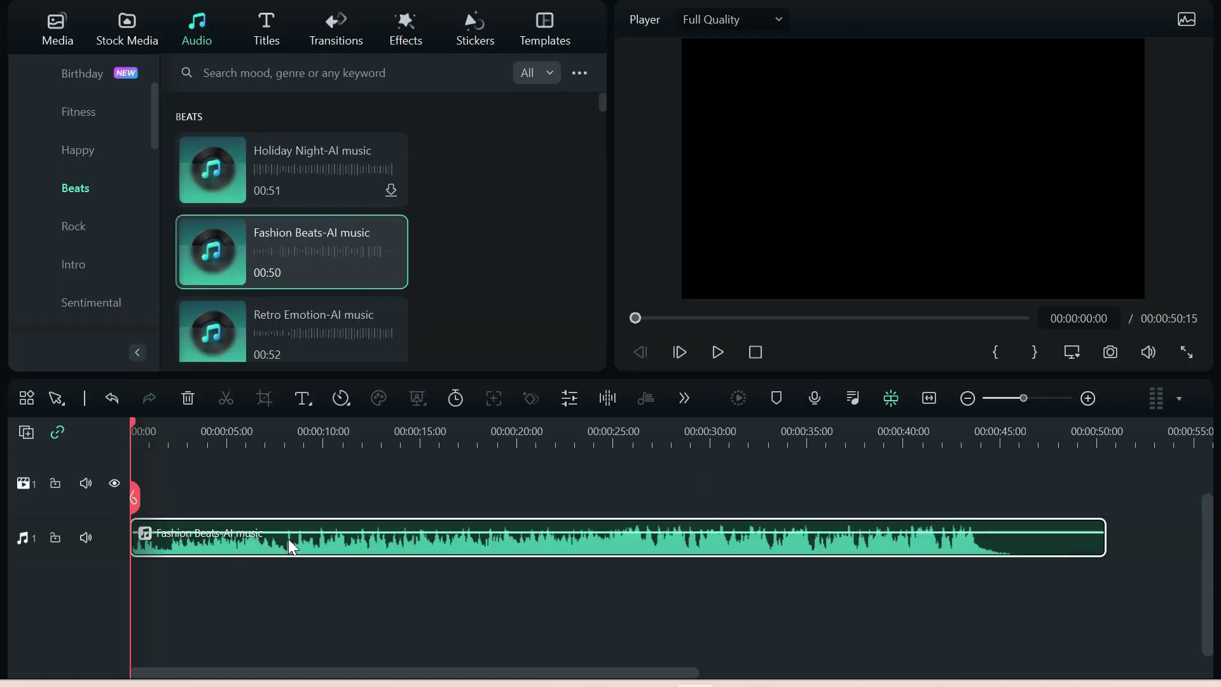
{"action": "left_click", "coordinate": [718, 354]}
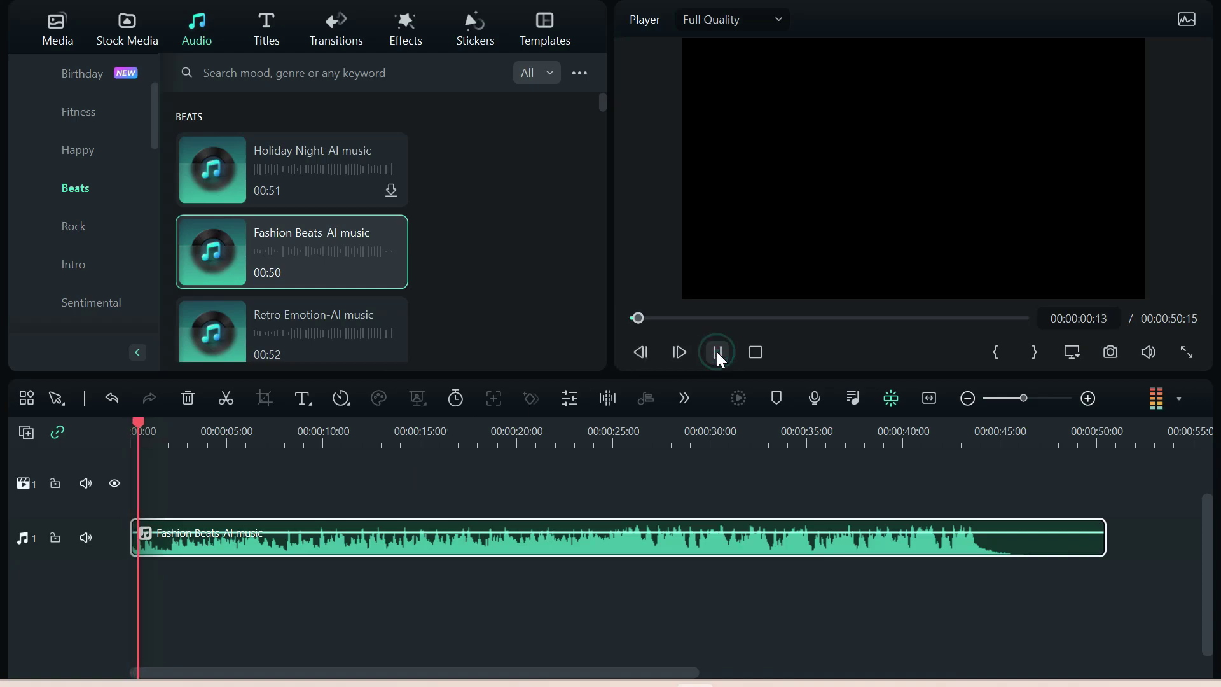
{"action": "key", "text": "space"}
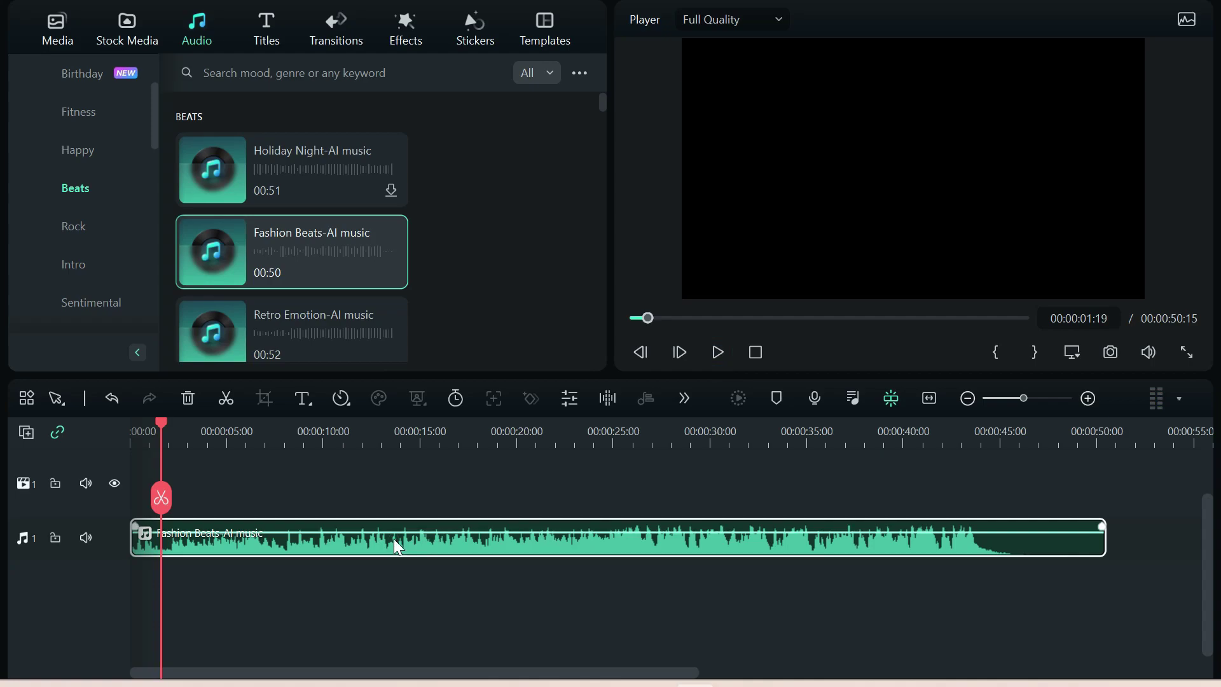
{"action": "key", "text": "Delete"}
- Run Beat Detection on Fashion Beats-AI music, add it to the audio track and preview it
{"action": "right_click", "coordinate": [292, 259]}
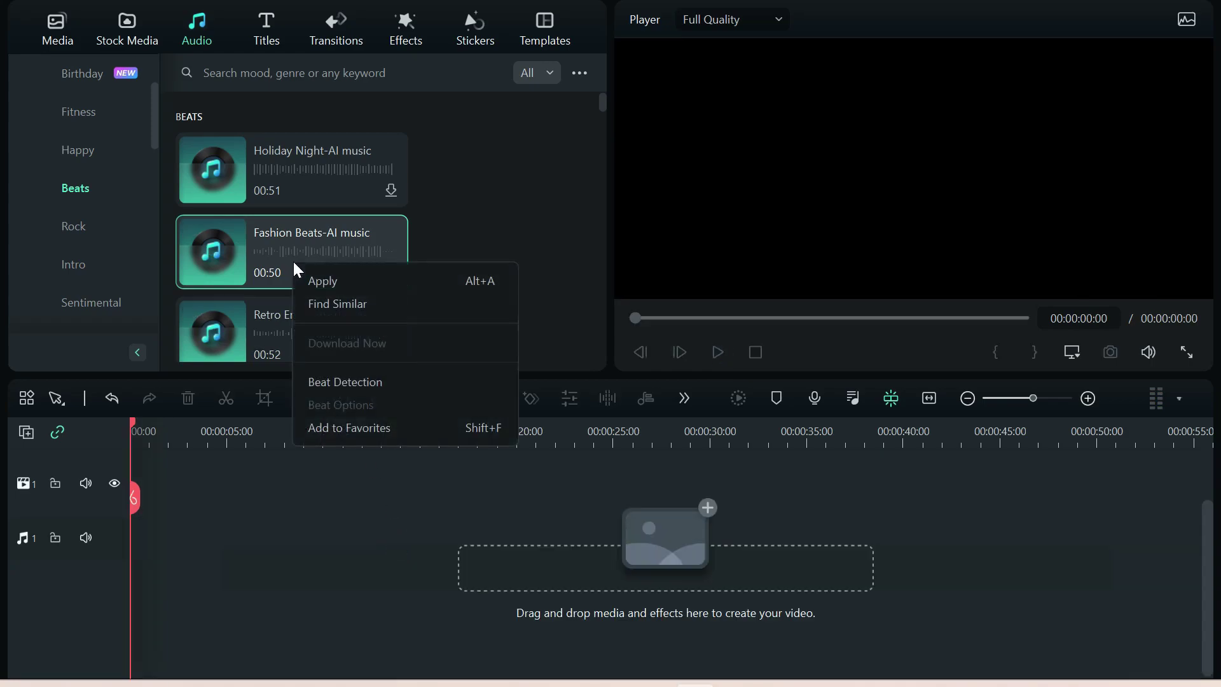
{"action": "left_click", "coordinate": [360, 382]}
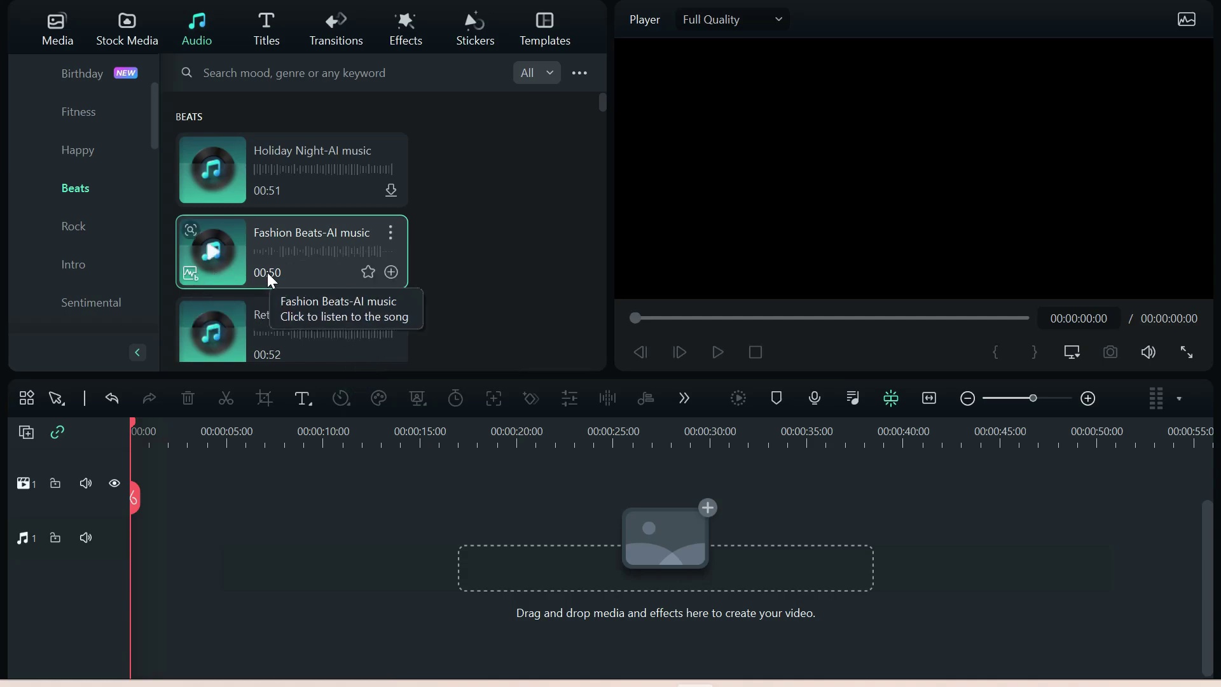
{"action": "left_click_drag", "start_coordinate": [276, 258], "coordinate": [130, 547]}
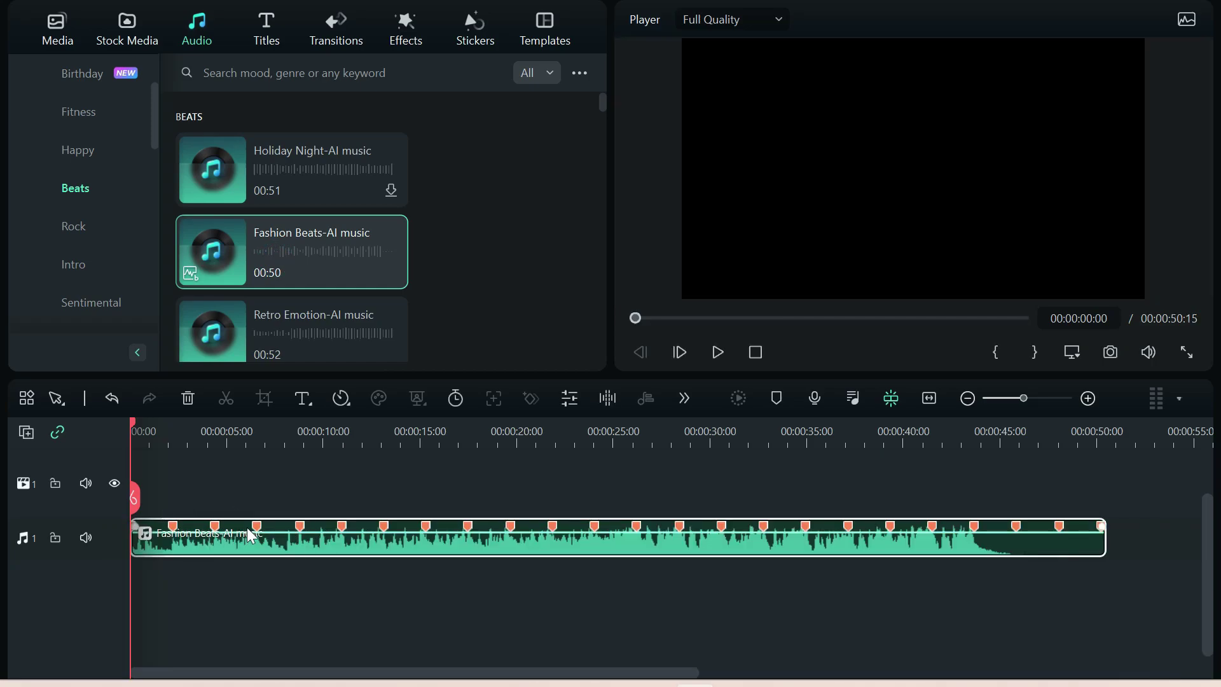
{"action": "left_click", "coordinate": [710, 354]}
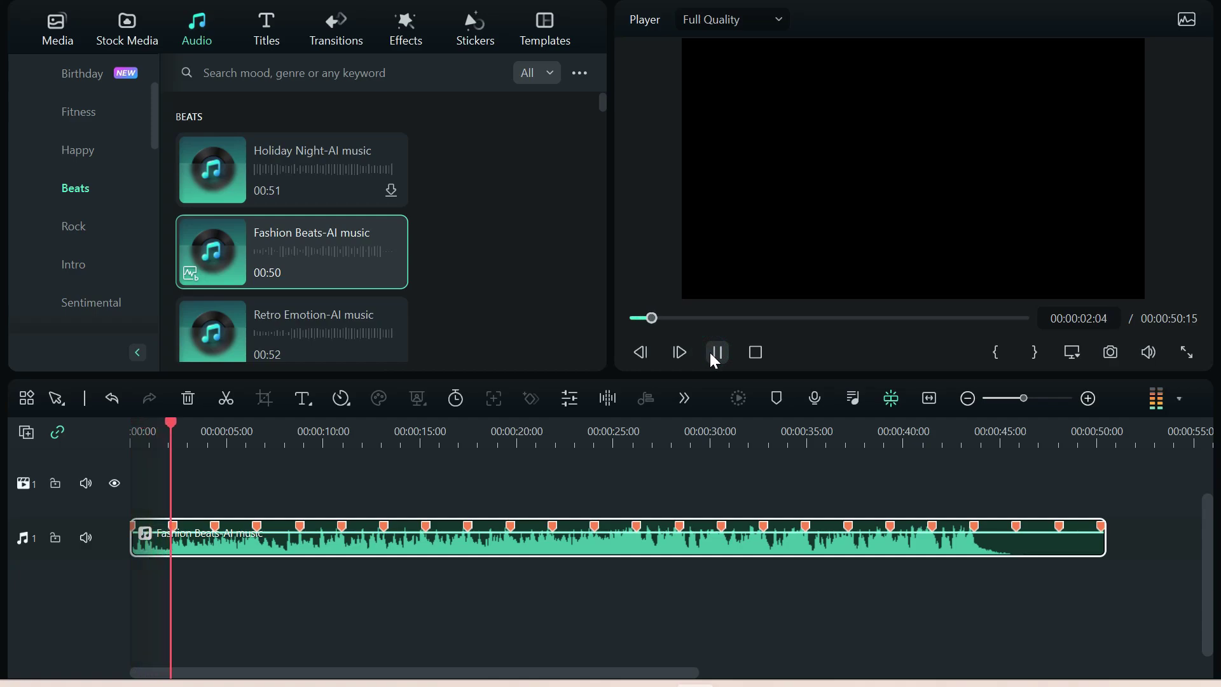
{"action": "left_click", "coordinate": [711, 354]}
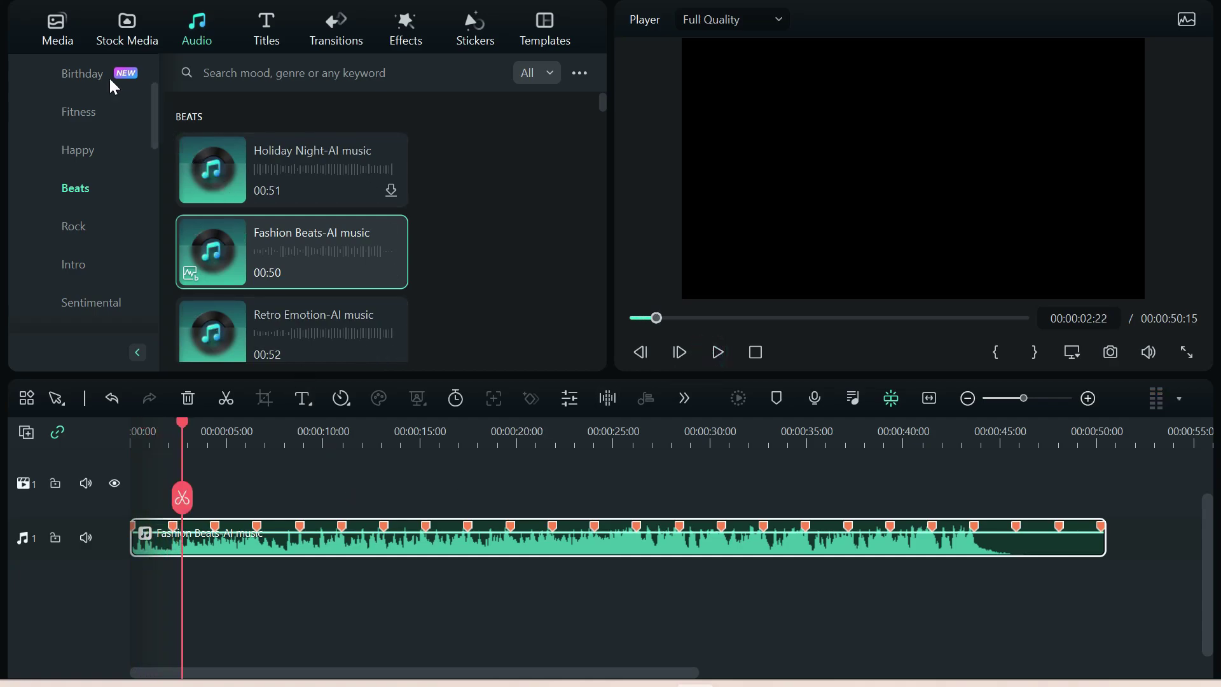
- Add the Pexels seal video to video track 1 using Match to Media and preview it
{"action": "left_click", "coordinate": [127, 29]}
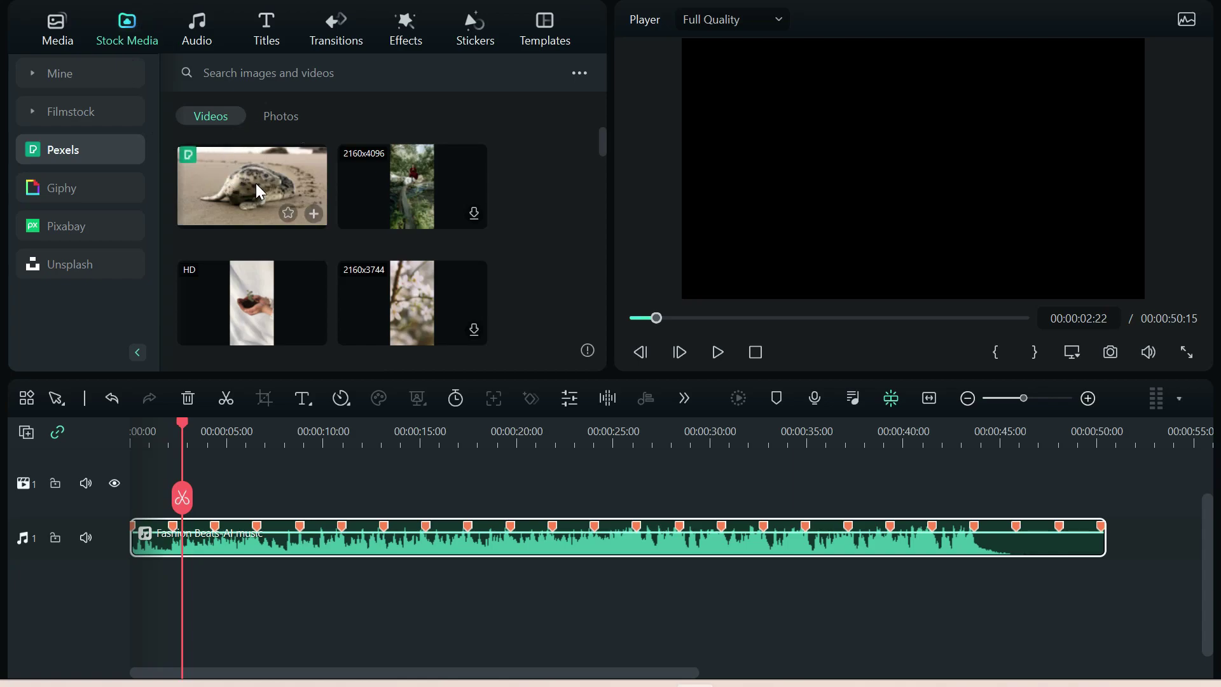
{"action": "left_click_drag", "start_coordinate": [256, 184], "coordinate": [133, 538]}
{"action": "left_click", "coordinate": [516, 374]}
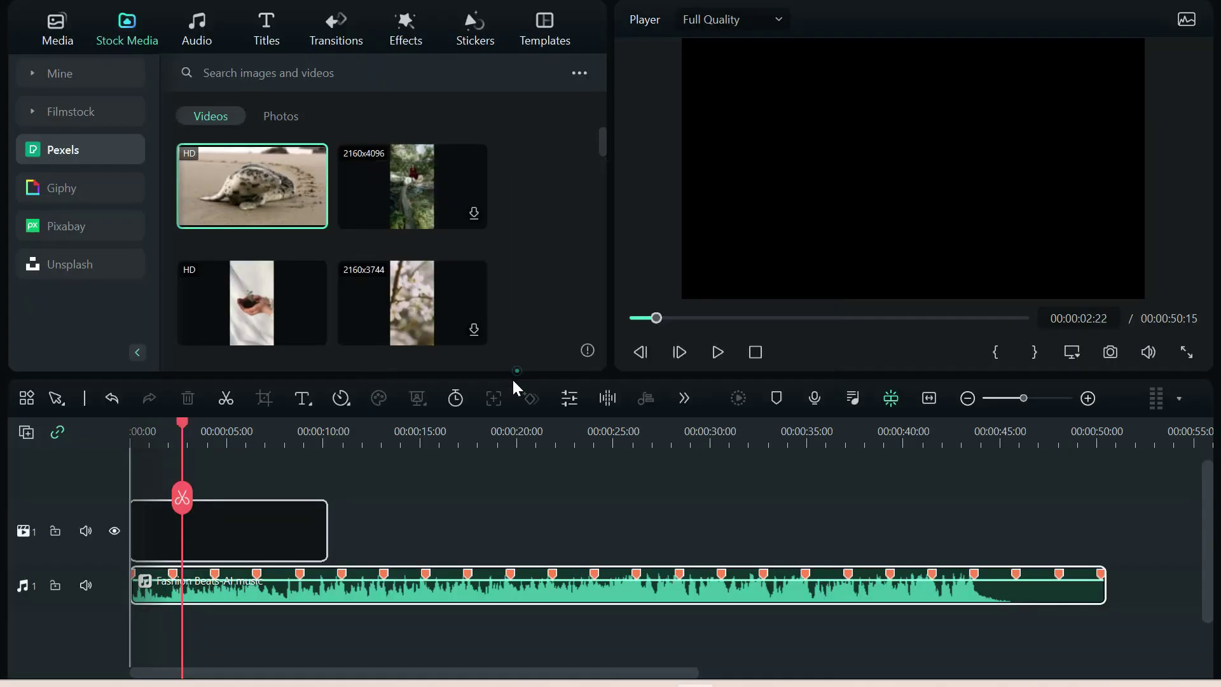
{"action": "left_click_drag", "start_coordinate": [335, 533], "coordinate": [471, 538]}
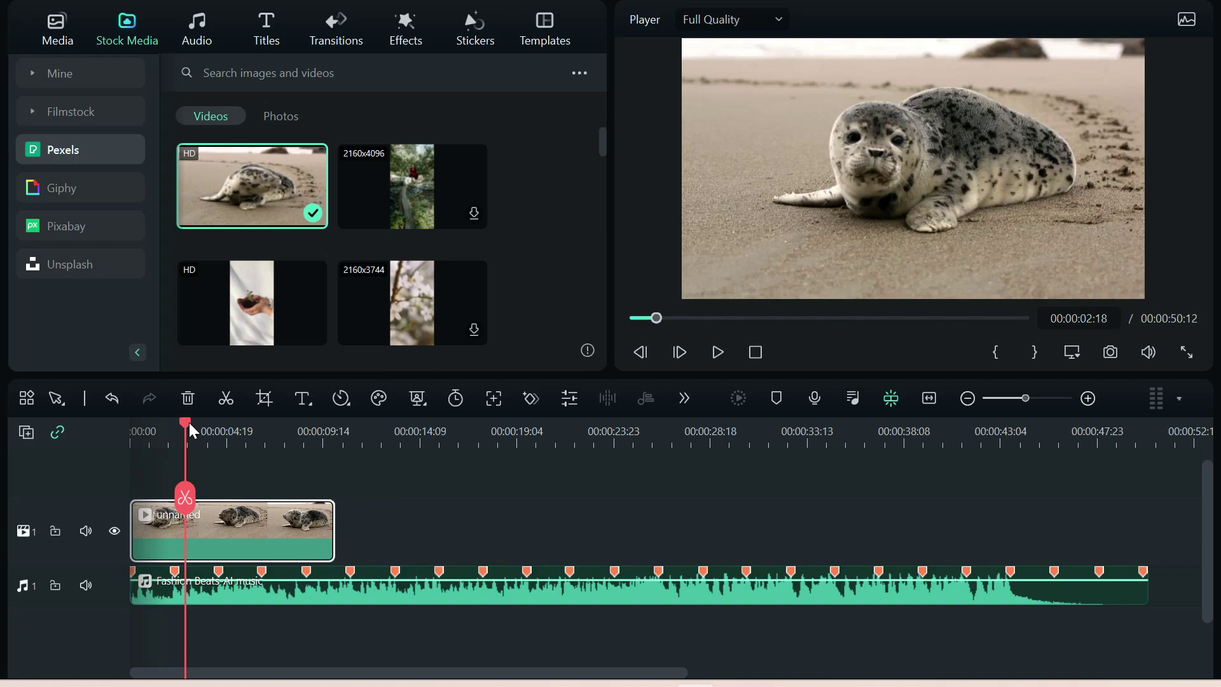
{"action": "left_click_drag", "start_coordinate": [189, 423], "coordinate": [81, 425]}
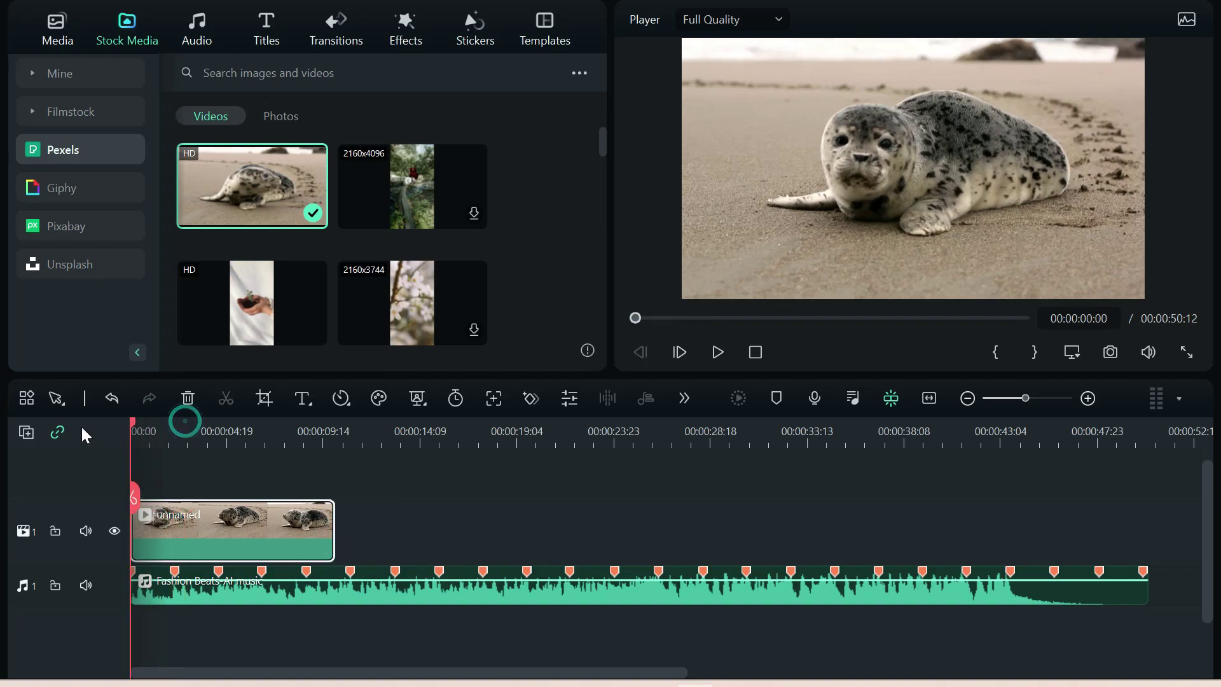
{"action": "left_click", "coordinate": [718, 354]}
{"action": "left_click", "coordinate": [718, 354]}
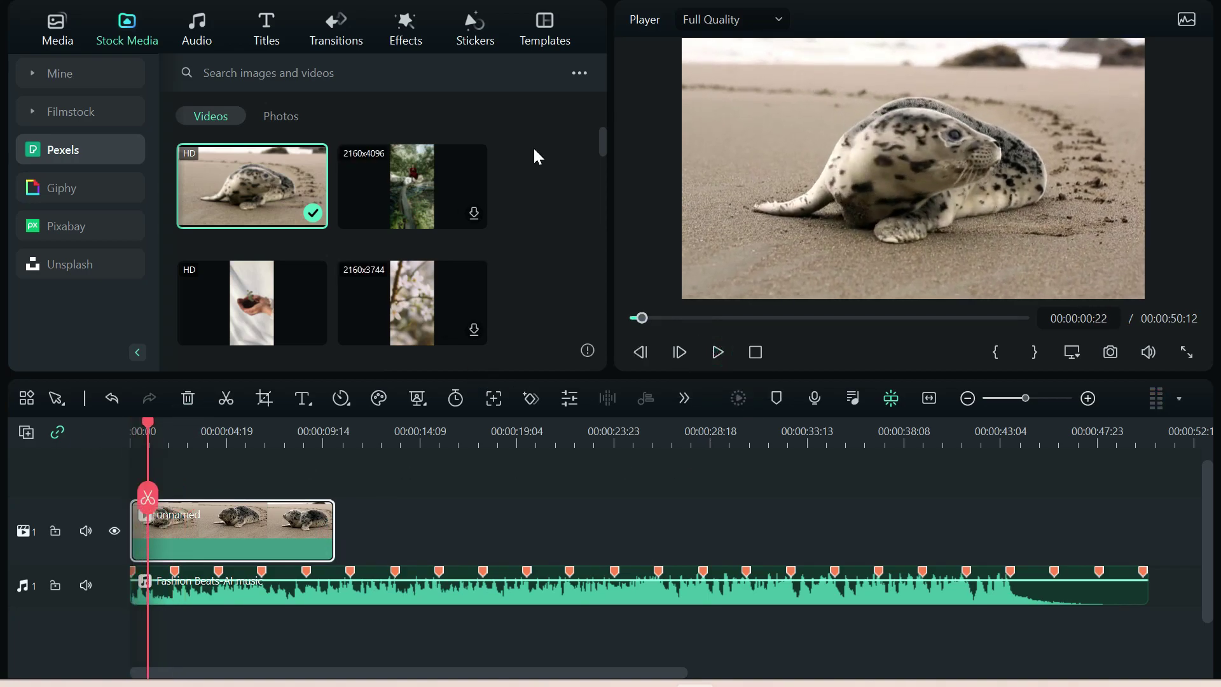
{"action": "left_click", "coordinate": [406, 32]}
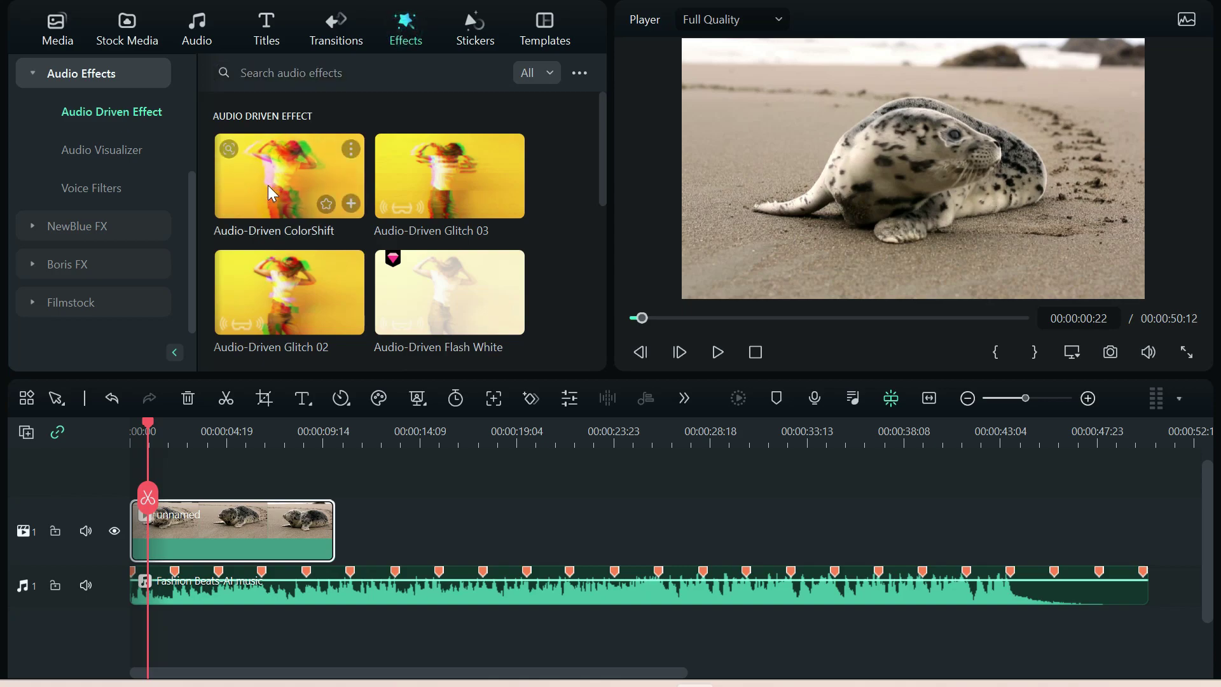
{"action": "left_click_drag", "start_coordinate": [268, 185], "coordinate": [137, 502]}
{"action": "left_click_drag", "start_coordinate": [230, 512], "coordinate": [335, 511]}
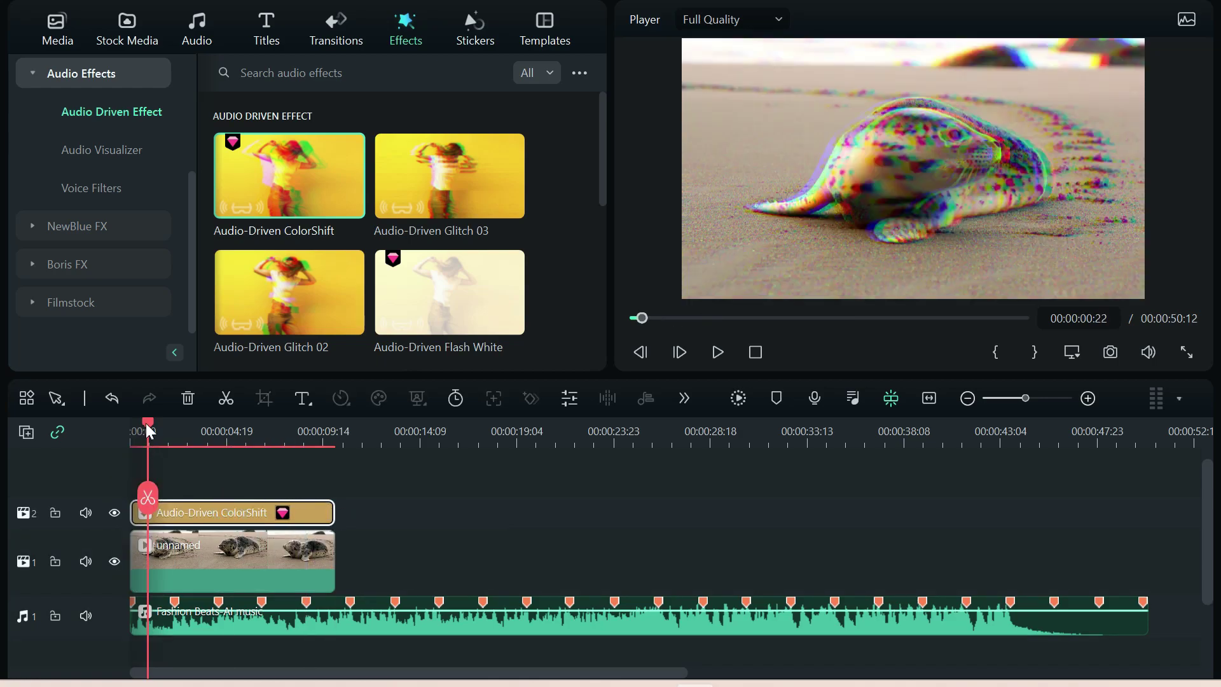
{"action": "left_click_drag", "start_coordinate": [149, 433], "coordinate": [101, 442]}
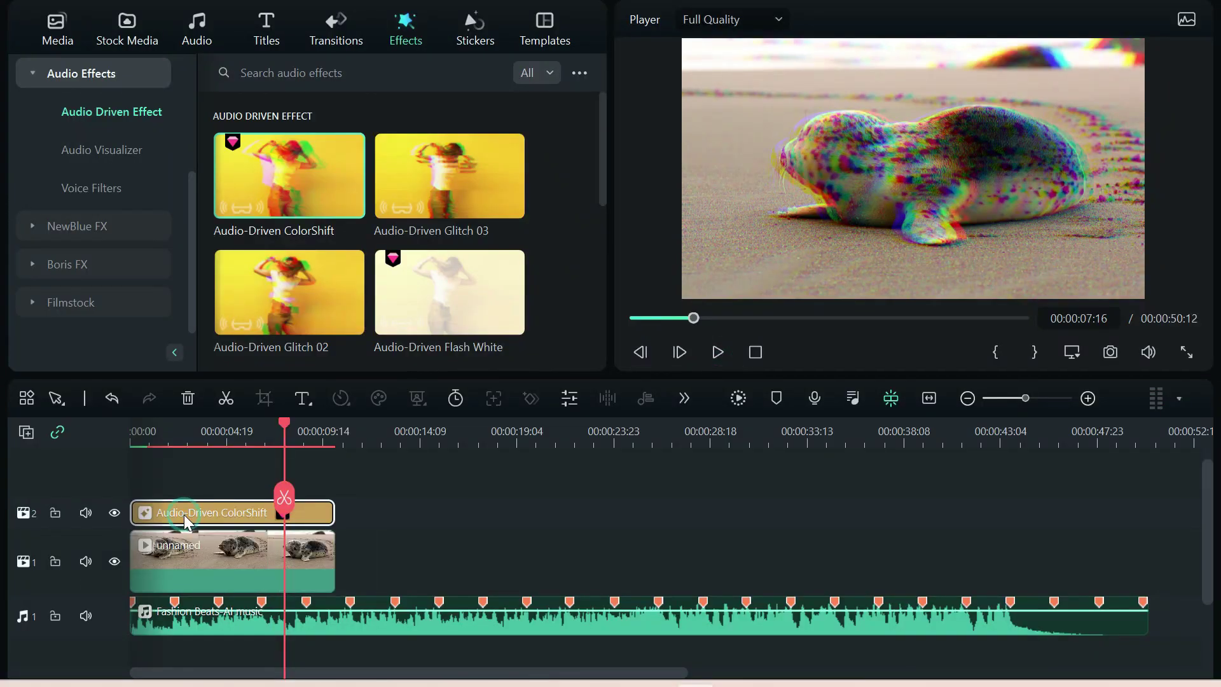
{"action": "key", "text": "Delete"}
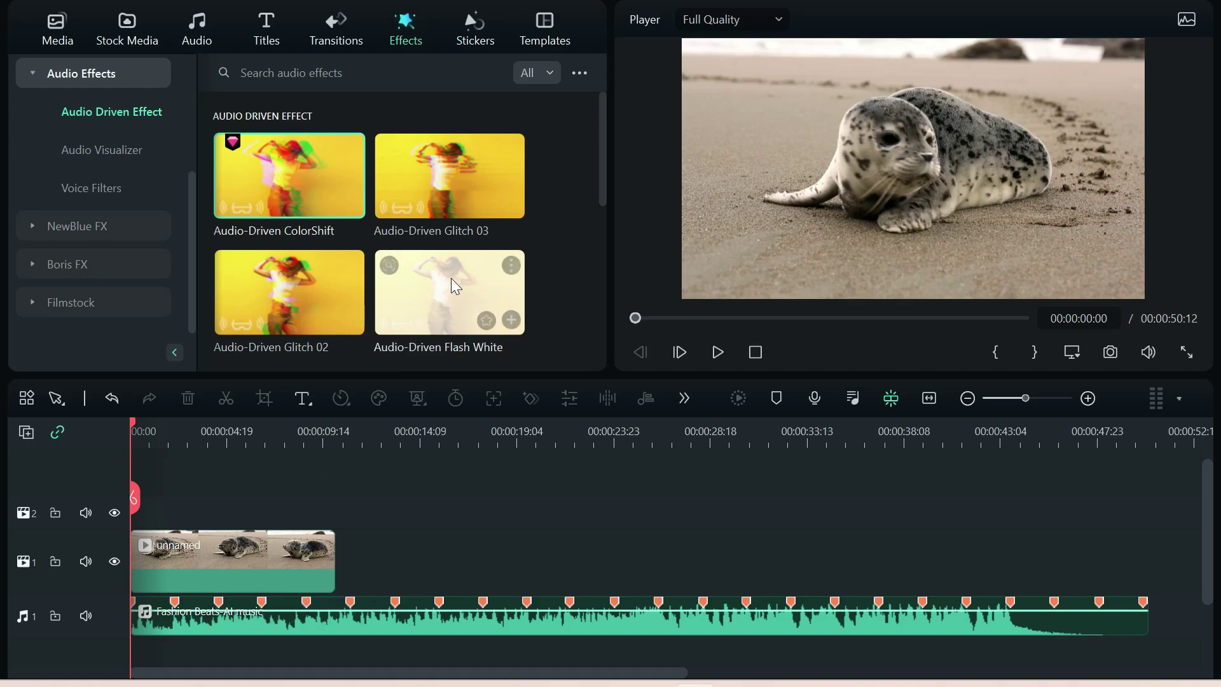
- Place Audio-Driven Zoom on a track above the seal clip, spanning its full length
{"action": "scroll", "coordinate": [448, 278], "scroll_direction": "down", "scroll_amount": 4}
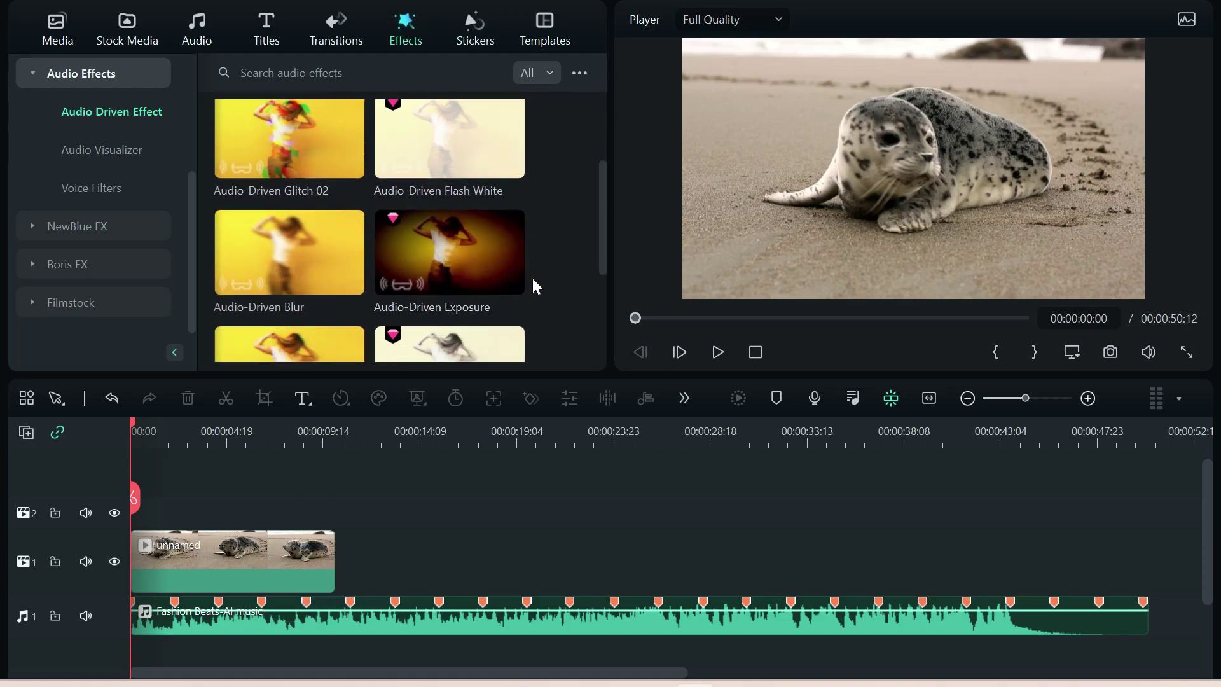
{"action": "scroll", "coordinate": [533, 277], "scroll_direction": "down", "scroll_amount": 5}
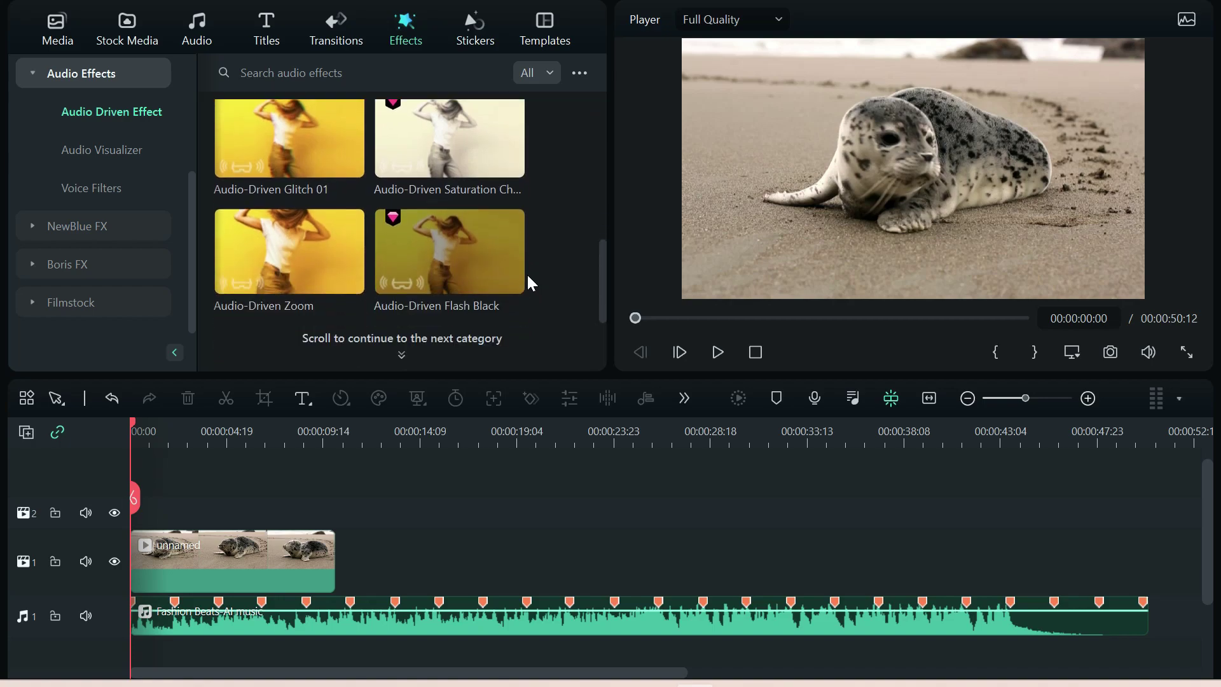
{"action": "mouse_move", "coordinate": [515, 270]}
{"action": "mouse_move", "coordinate": [271, 254]}
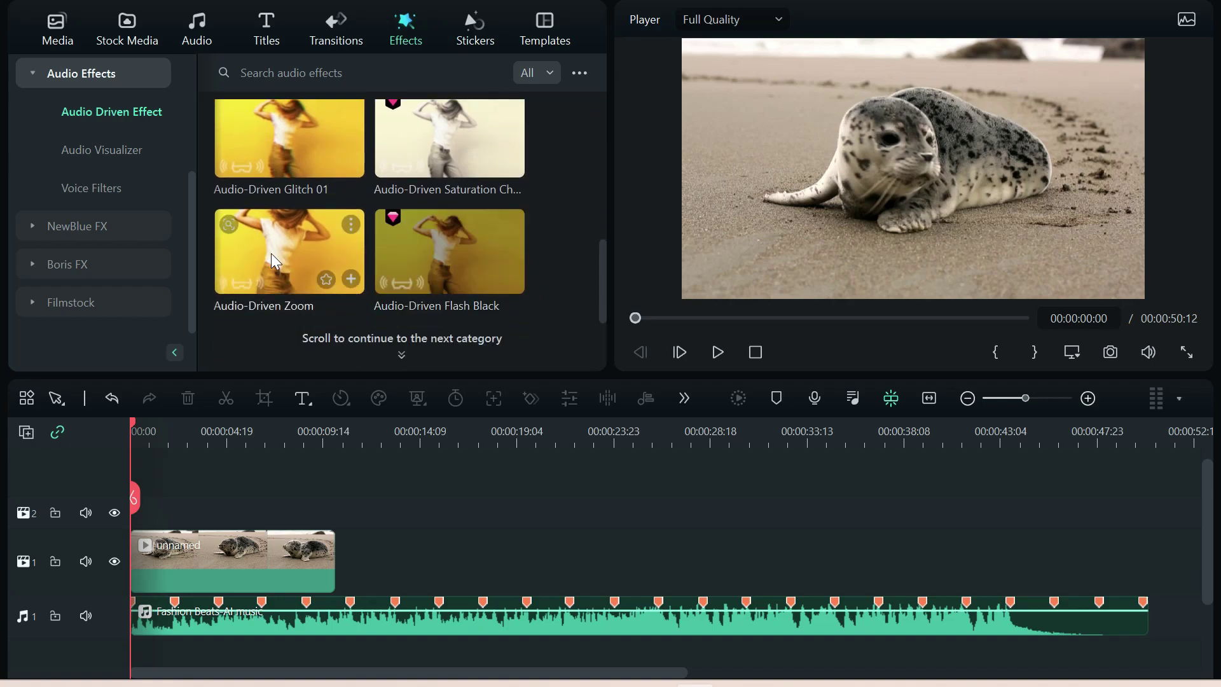
{"action": "left_click_drag", "start_coordinate": [271, 253], "coordinate": [333, 531]}
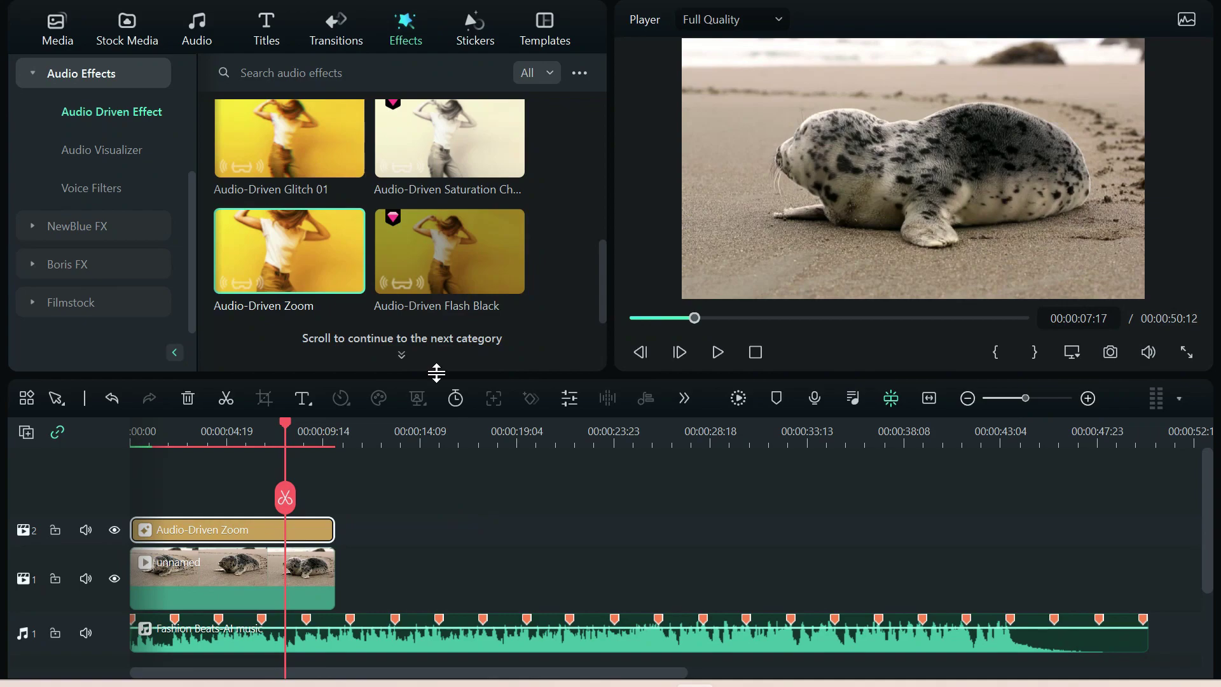
{"action": "mouse_move", "coordinate": [445, 266]}
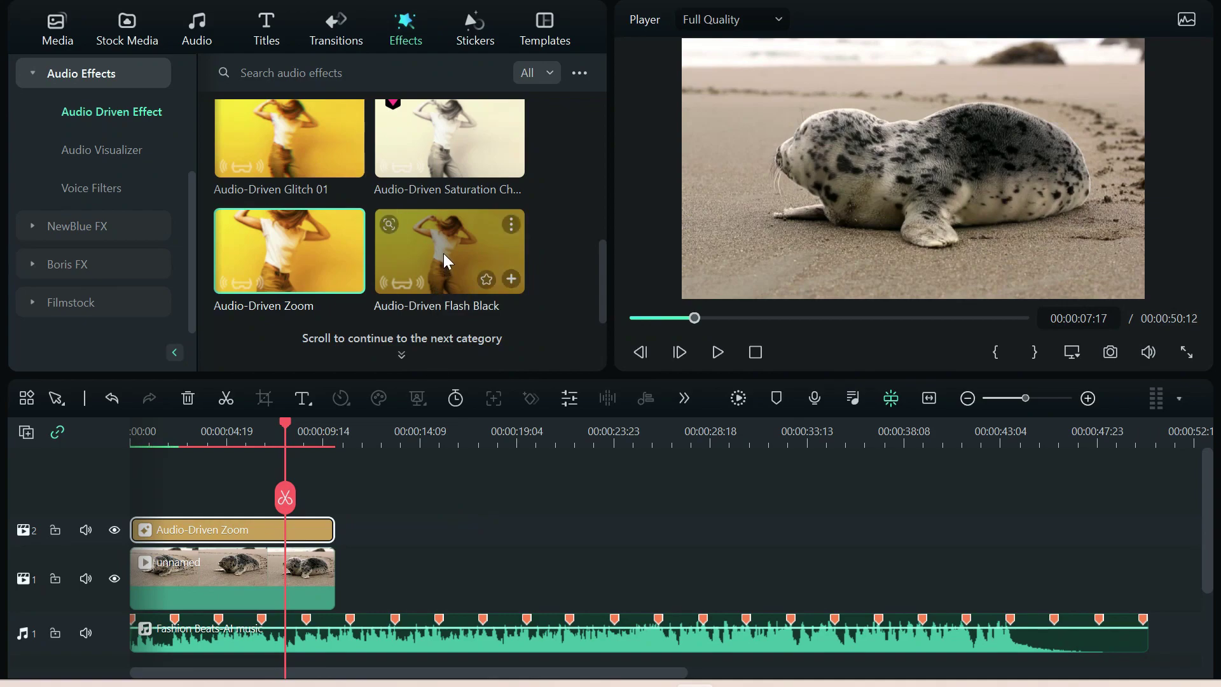
- Place Audio-Driven Flash Black on track 3 and stretch it across the seal clip, then rewind
{"action": "left_click_drag", "start_coordinate": [444, 252], "coordinate": [231, 482]}
{"action": "left_click_drag", "start_coordinate": [229, 529], "coordinate": [334, 530]}
{"action": "left_click_drag", "start_coordinate": [288, 421], "coordinate": [38, 441]}
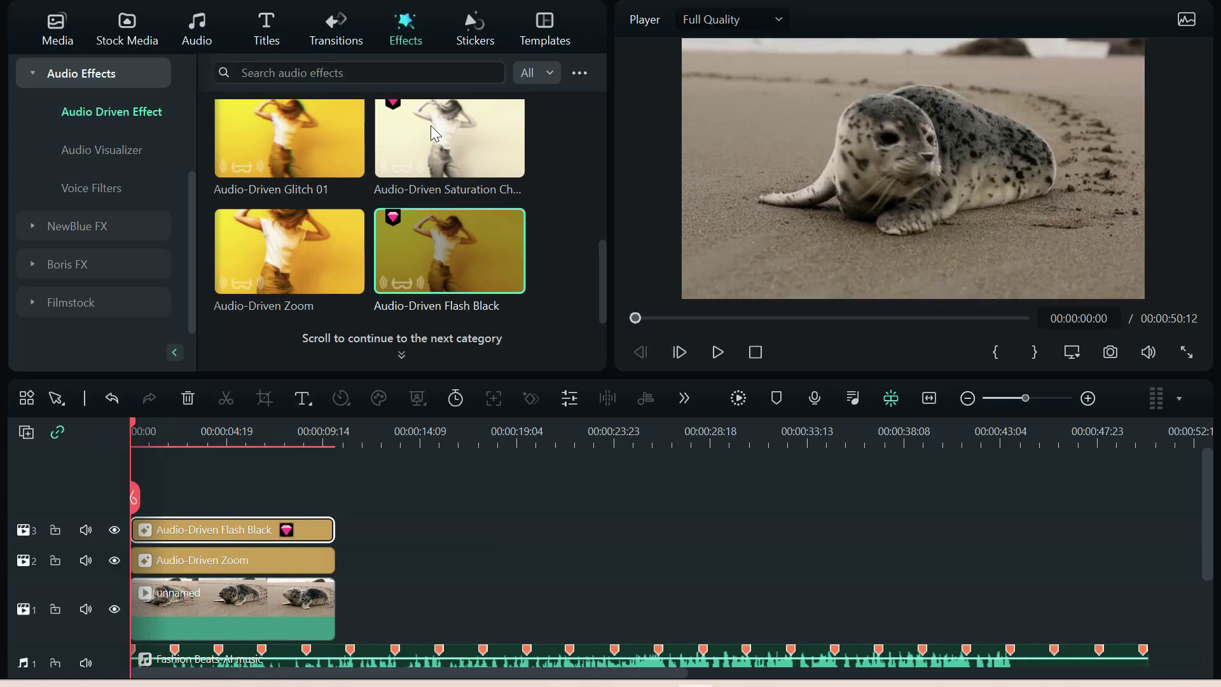
- Preview the layered effects, then select the Audio-Driven Zoom clip
{"action": "mouse_move", "coordinate": [471, 164]}
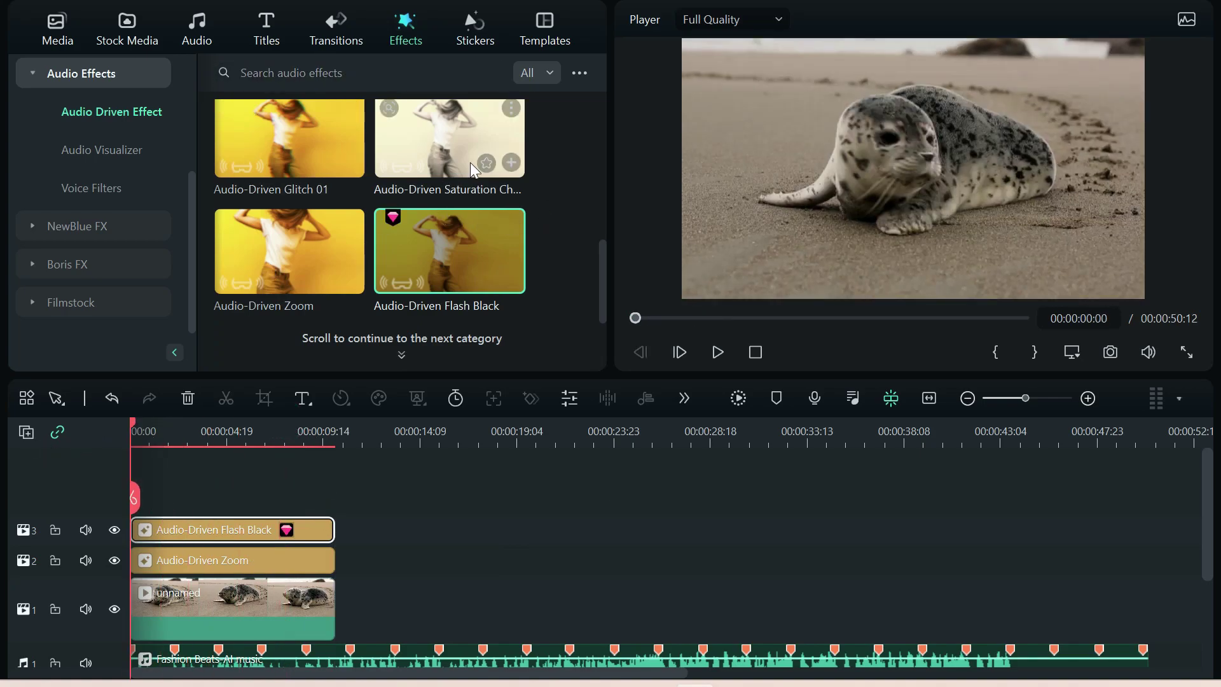
{"action": "left_click", "coordinate": [717, 352]}
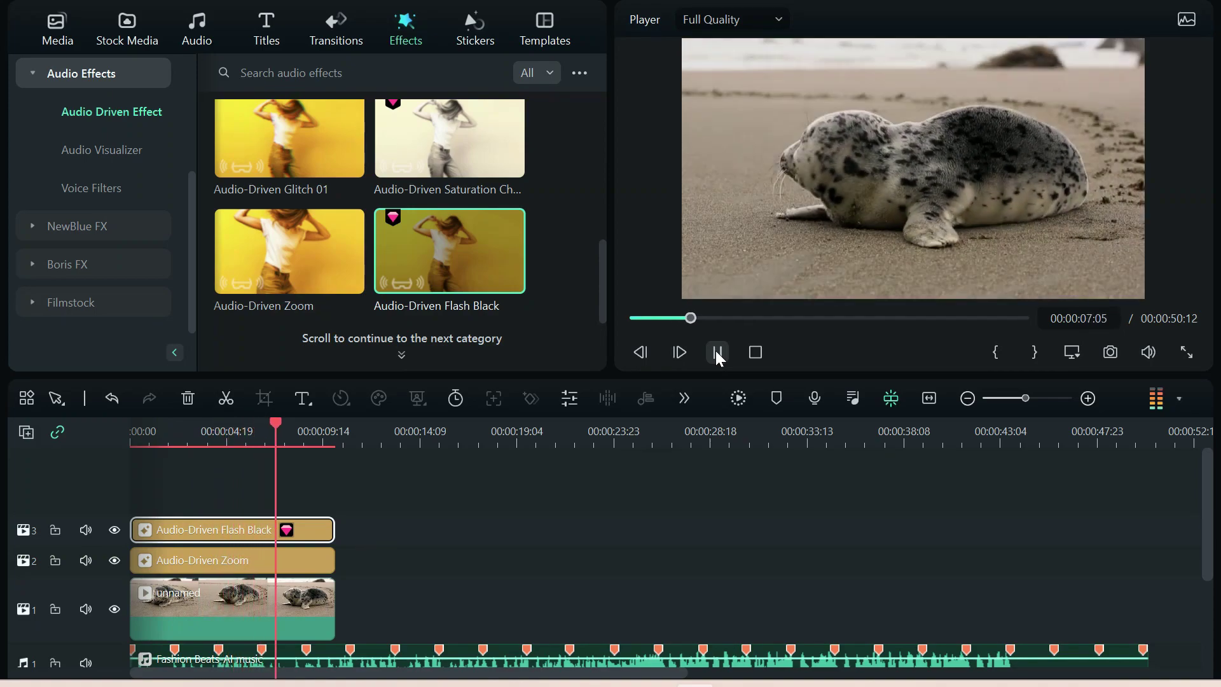
{"action": "left_click", "coordinate": [717, 354]}
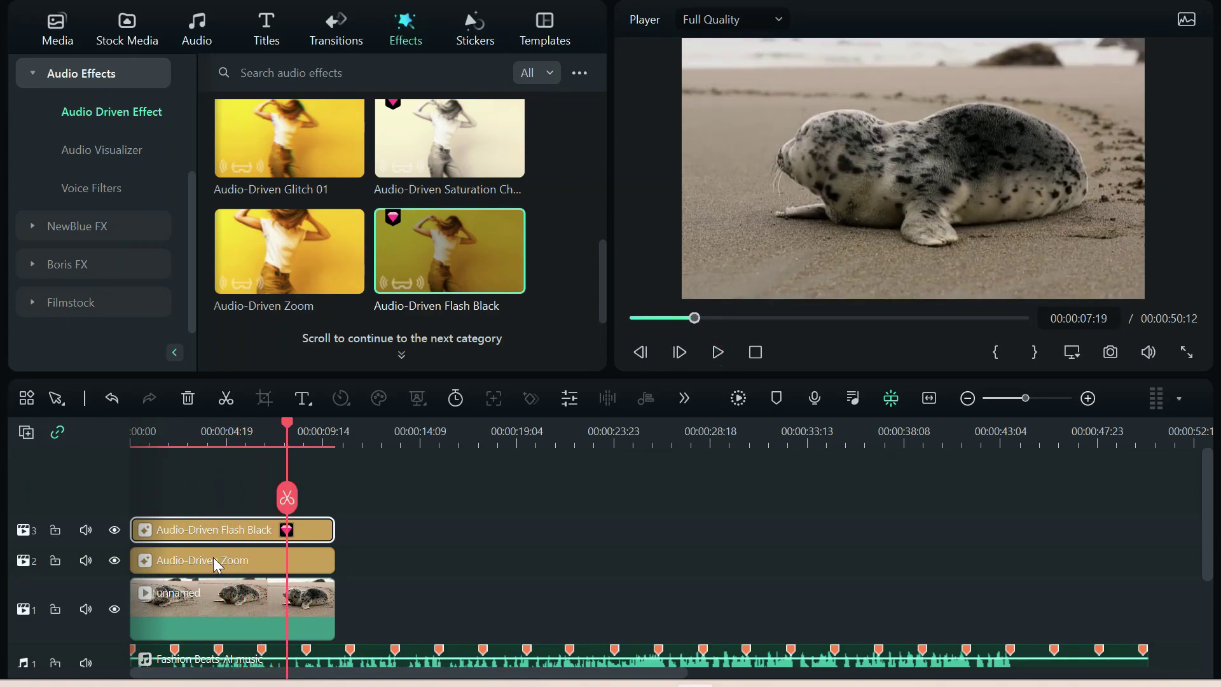
{"action": "left_click", "coordinate": [229, 563]}
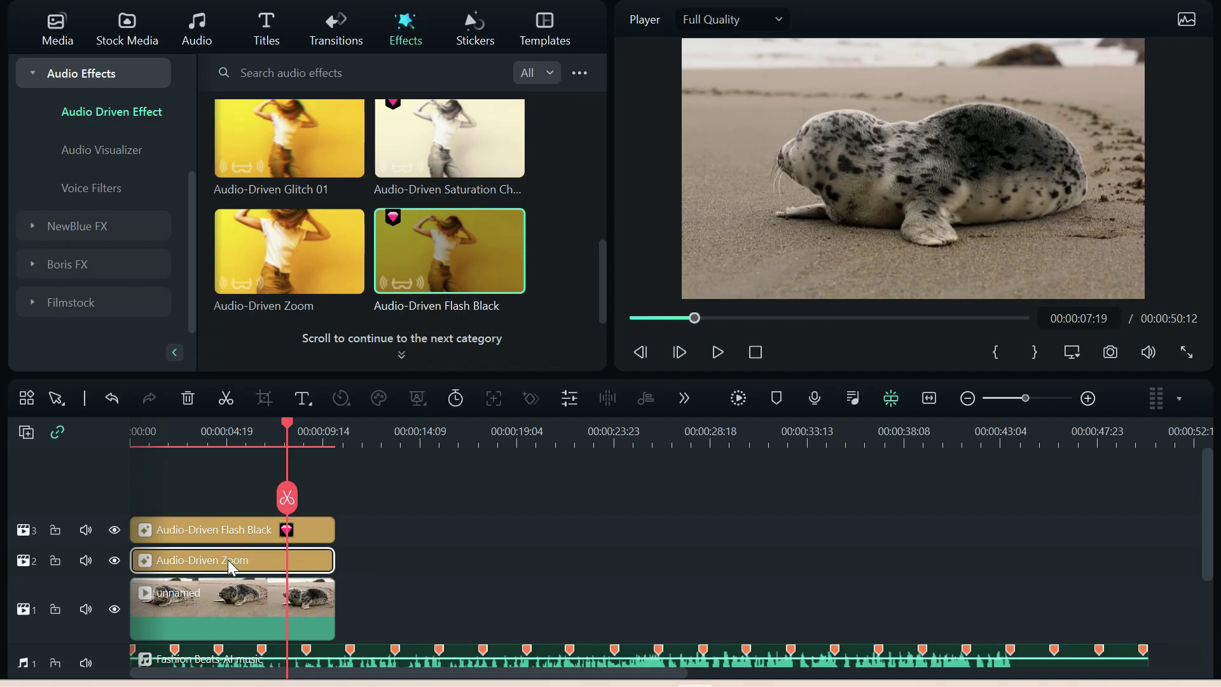
- Set Audio-Driven Zoom's threshold_min and threshold_max both to 0.00 and apply
{"action": "double_click", "coordinate": [227, 559]}
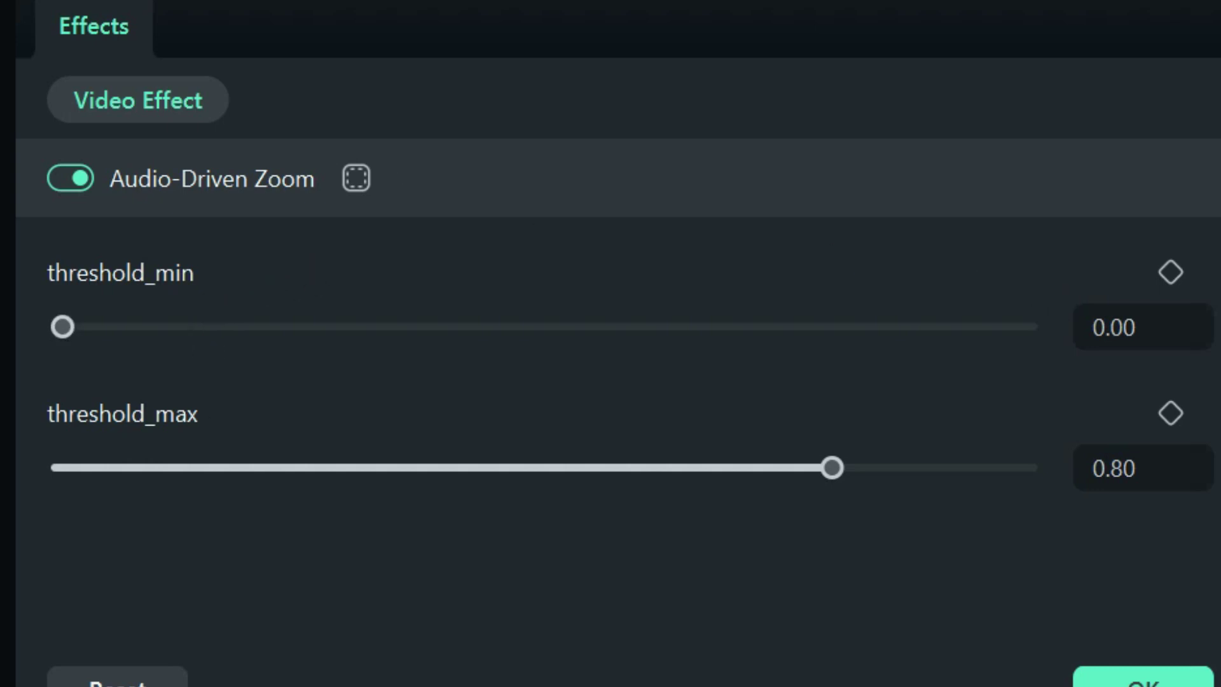
{"action": "left_click", "coordinate": [70, 328]}
{"action": "left_click_drag", "start_coordinate": [70, 328], "coordinate": [8, 341]}
{"action": "left_click_drag", "start_coordinate": [832, 464], "coordinate": [2, 456]}
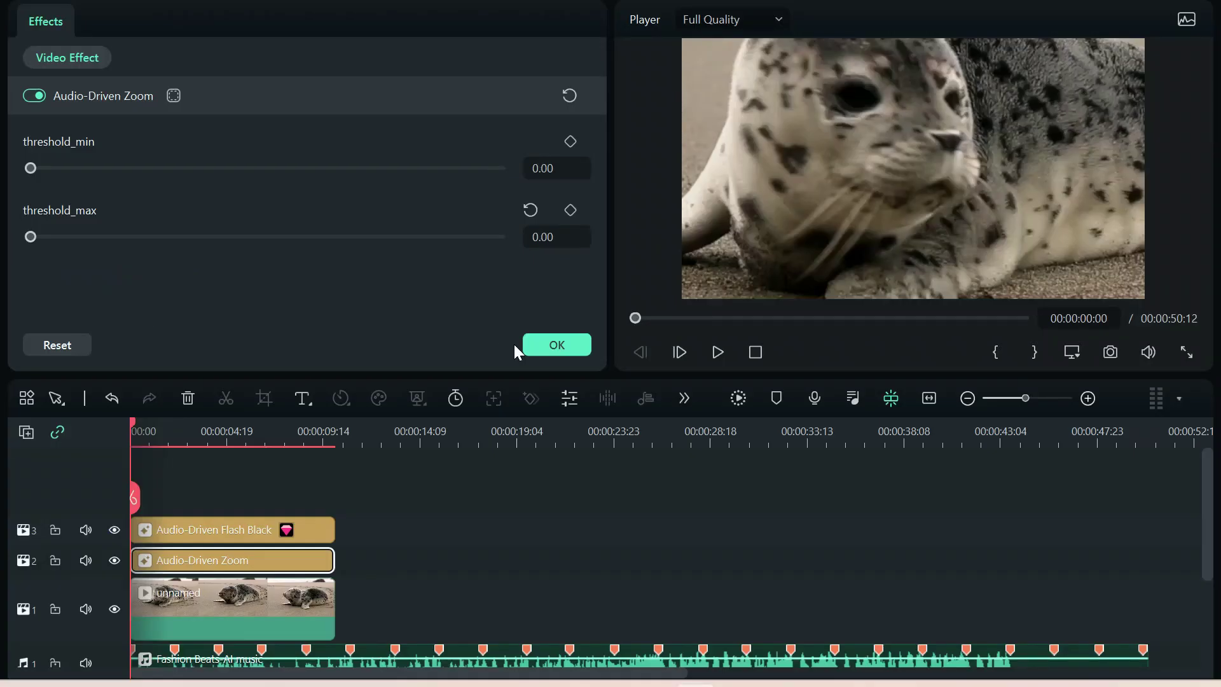
{"action": "left_click", "coordinate": [544, 345]}
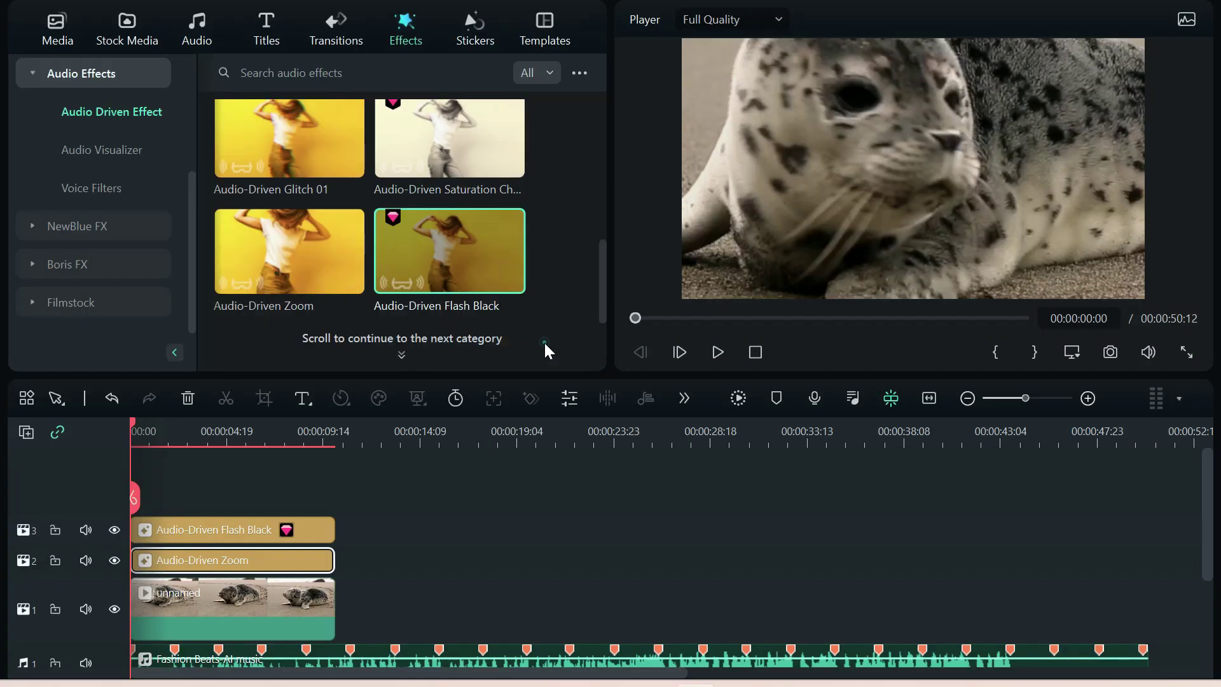
- Preview the zoom effect and return the playhead to the start
{"action": "left_click", "coordinate": [718, 351]}
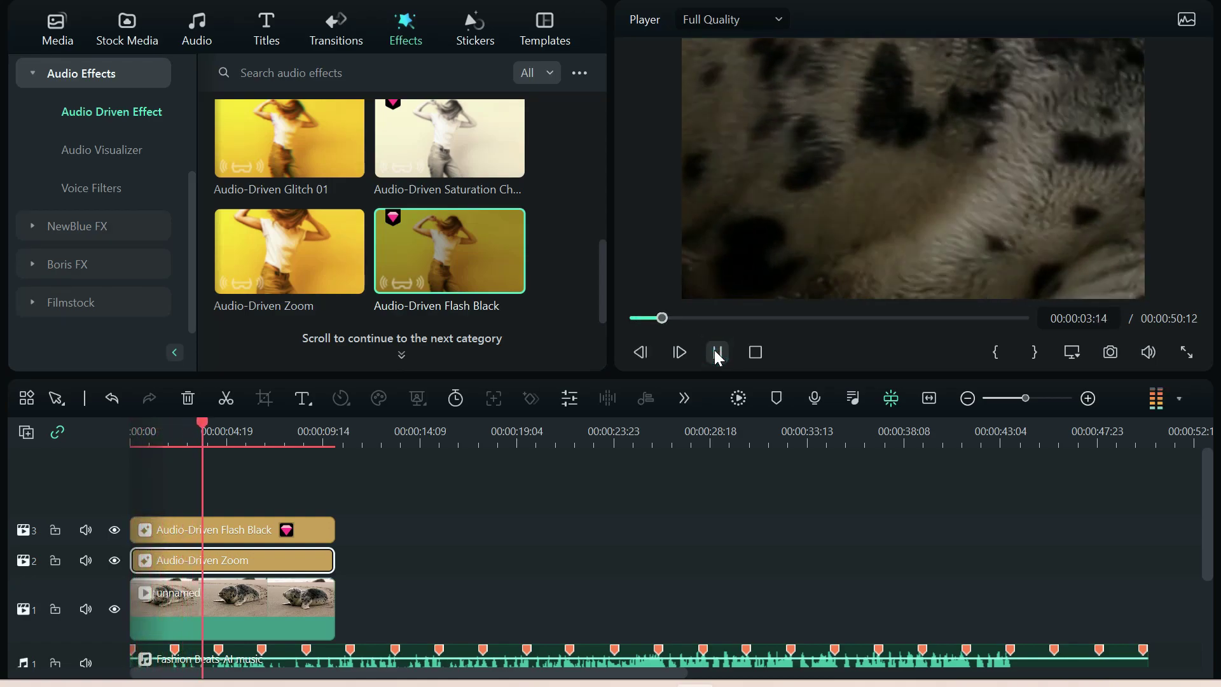
{"action": "left_click", "coordinate": [717, 351]}
{"action": "mouse_move", "coordinate": [216, 420]}
{"action": "left_click_drag", "start_coordinate": [223, 427], "coordinate": [54, 417]}
- Raise Audio-Driven Flash Black's opacity_min to 1.00 and apply it
{"action": "double_click", "coordinate": [208, 527]}
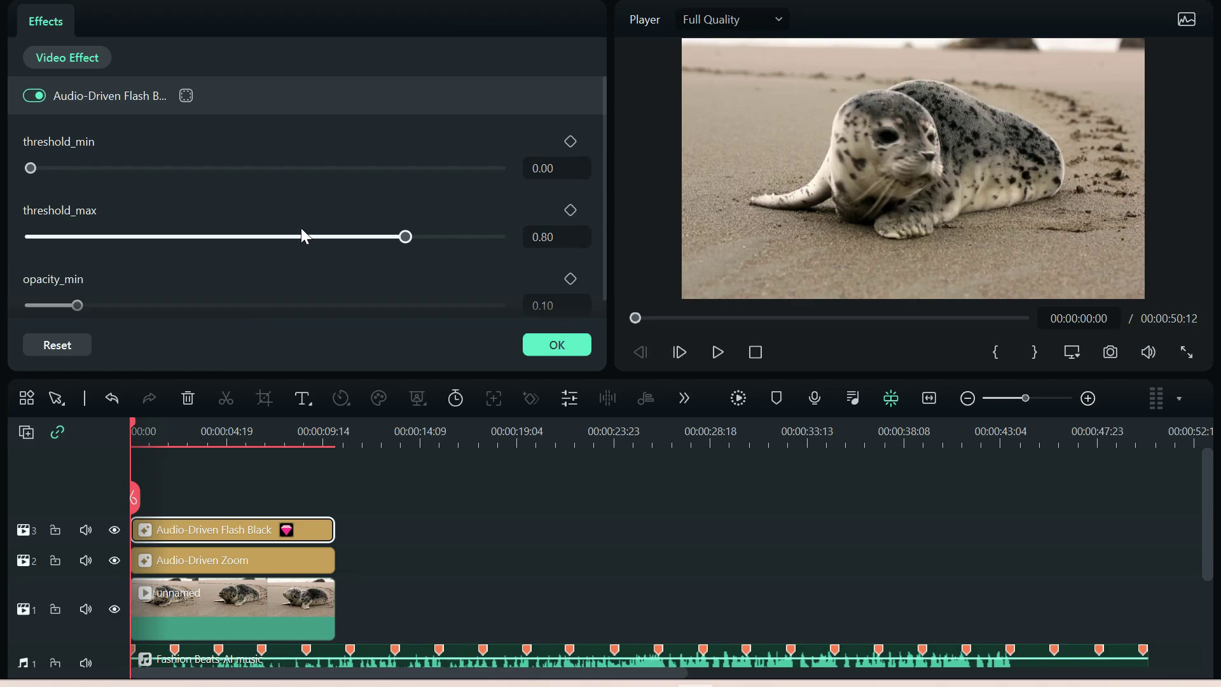
{"action": "scroll", "coordinate": [242, 230], "scroll_direction": "down", "scroll_amount": 1}
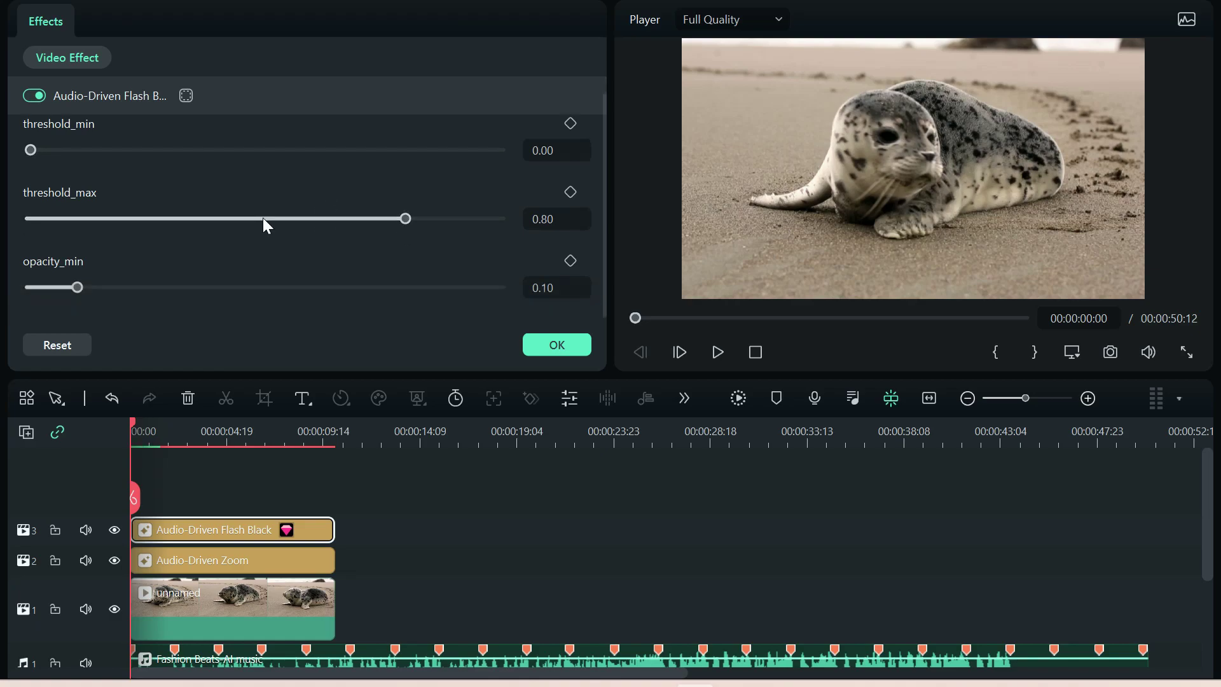
{"action": "left_click_drag", "start_coordinate": [77, 290], "coordinate": [526, 290]}
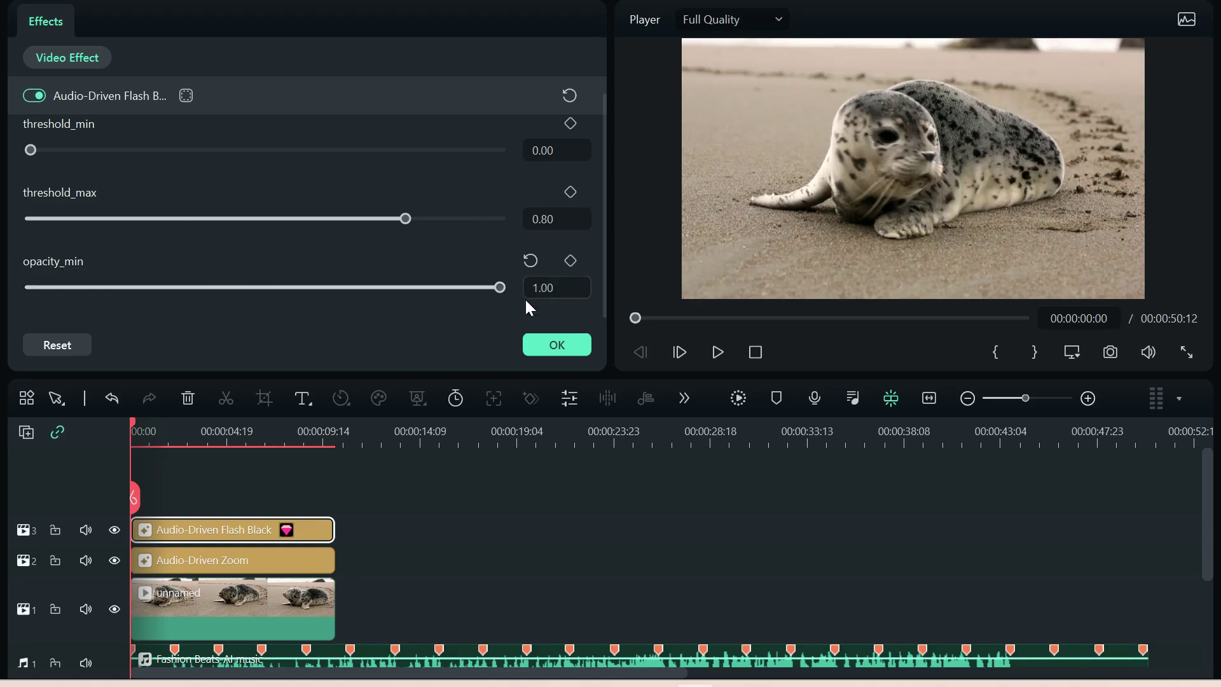
{"action": "left_click", "coordinate": [563, 347]}
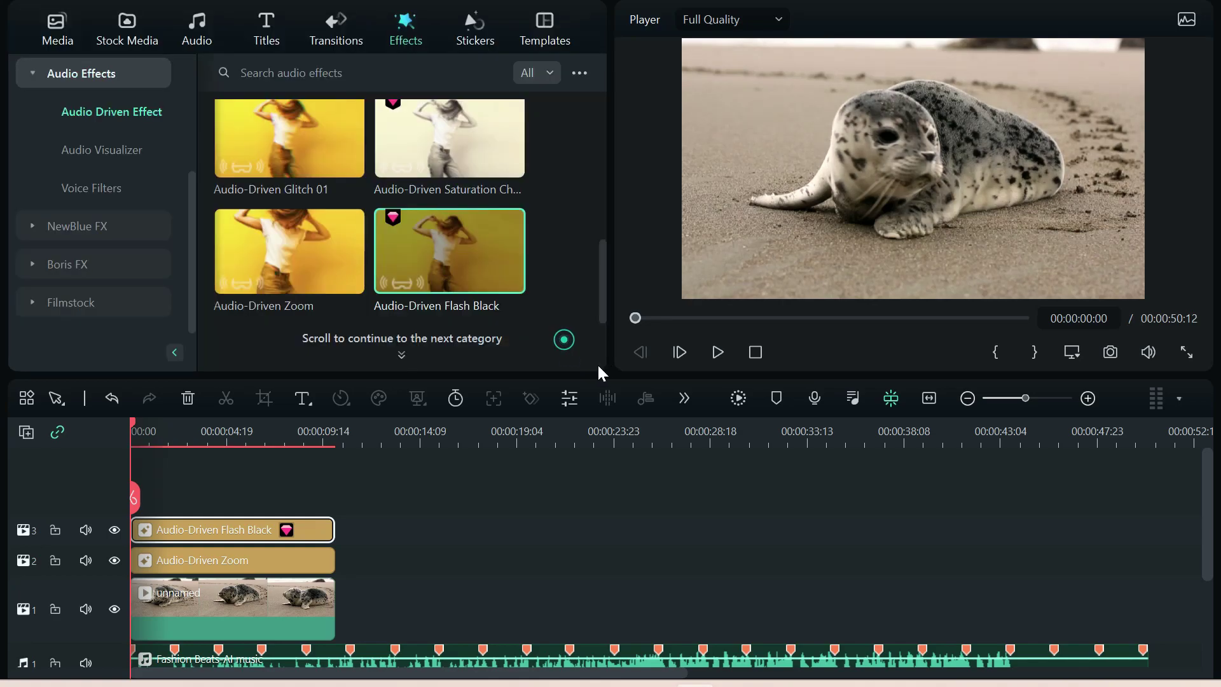
- Preview the new Flash Black setting and select the Audio-Driven Zoom clip on track 2
{"action": "left_click", "coordinate": [719, 353]}
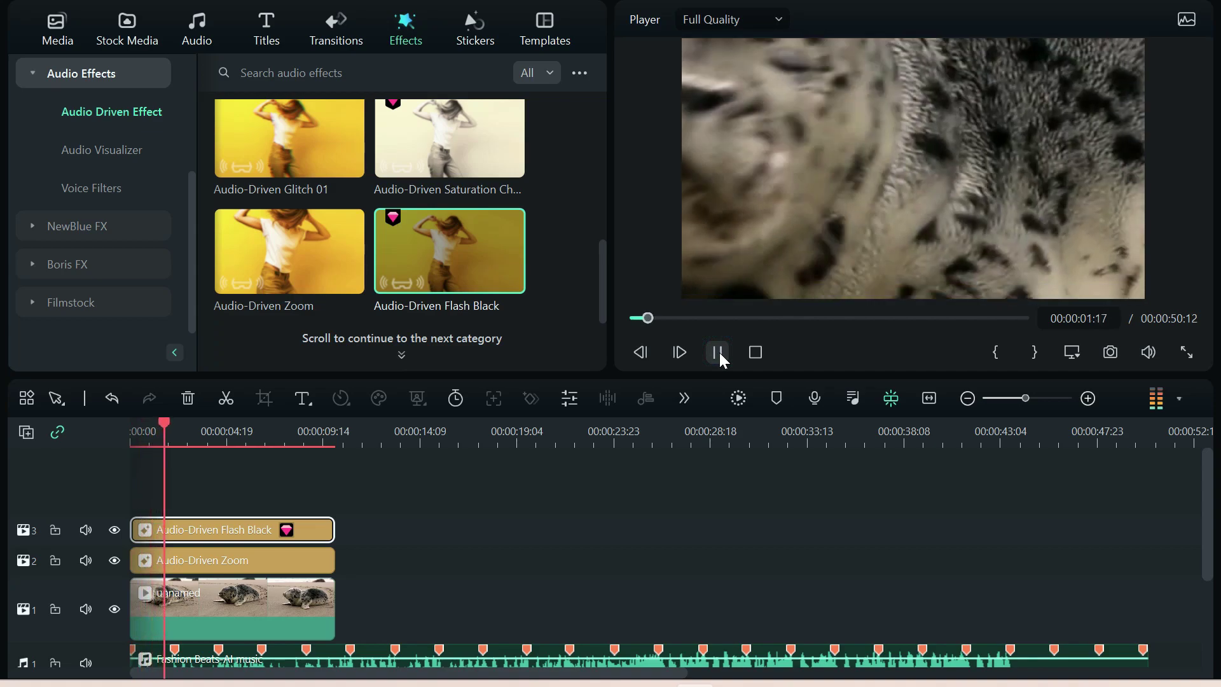
{"action": "left_click", "coordinate": [718, 352]}
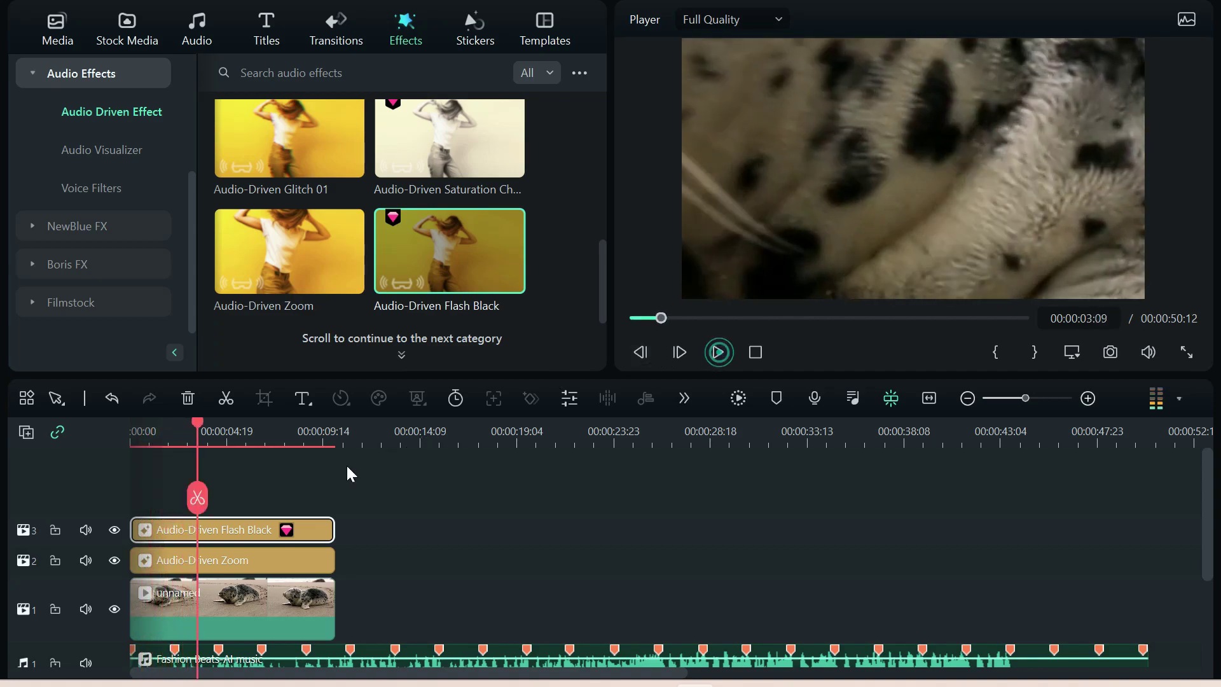
{"action": "left_click", "coordinate": [237, 560]}
- Delete the Zoom clip, reset Flash Black's opacity_min to 0.00, and preview playback
{"action": "key", "text": "Delete"}
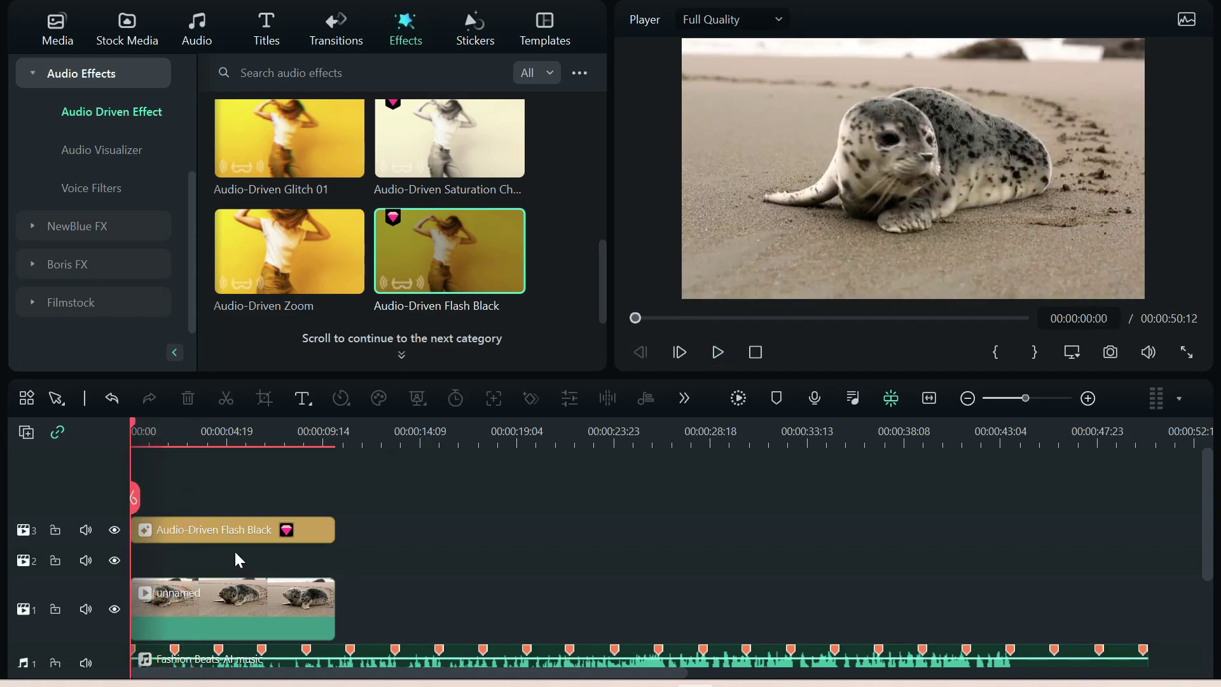
{"action": "double_click", "coordinate": [220, 528]}
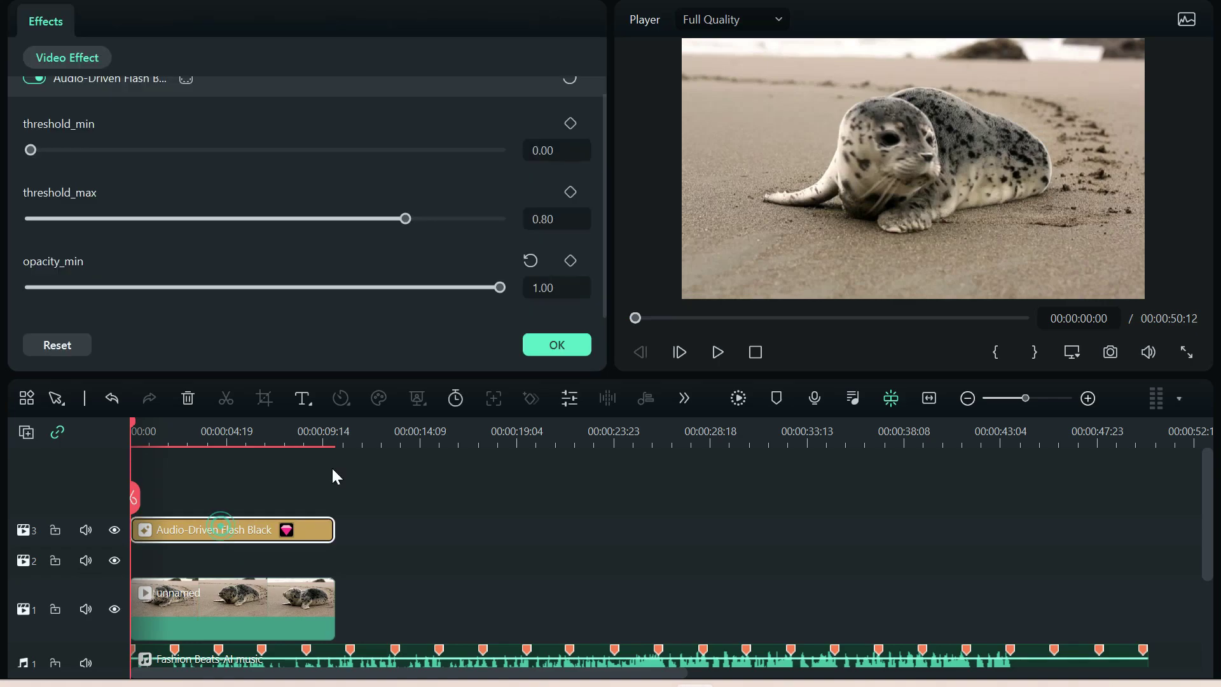
{"action": "left_click_drag", "start_coordinate": [500, 287], "coordinate": [30, 287]}
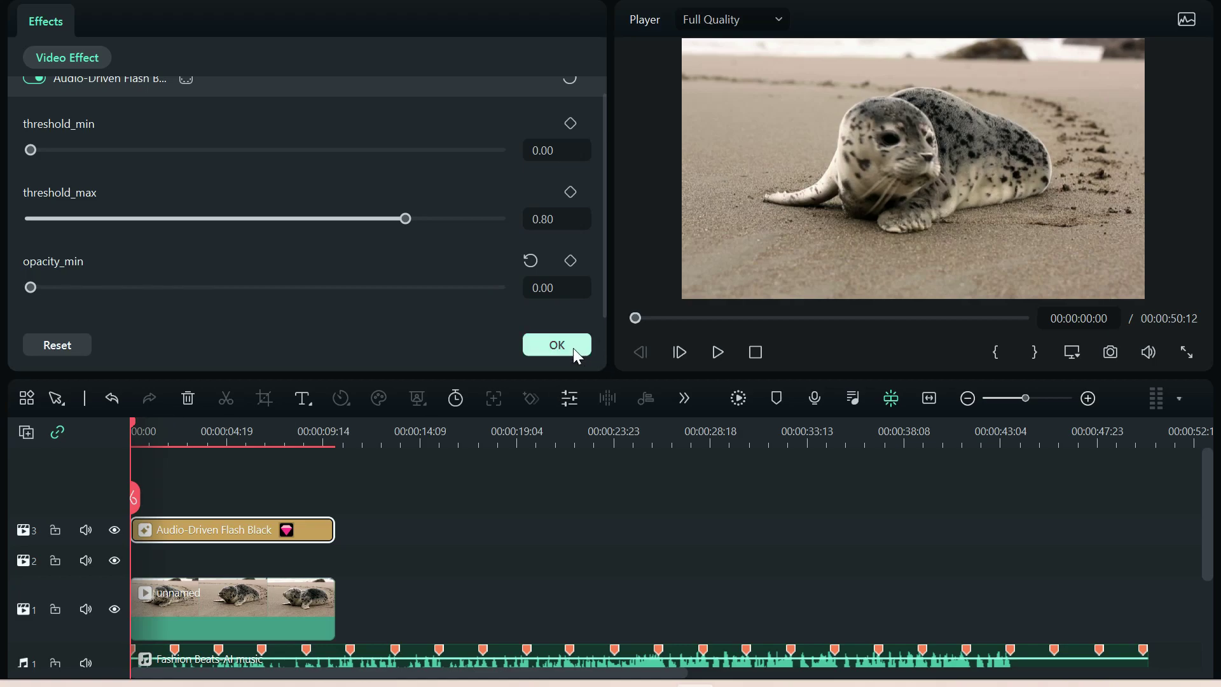
{"action": "left_click", "coordinate": [558, 345]}
{"action": "left_click", "coordinate": [717, 351]}
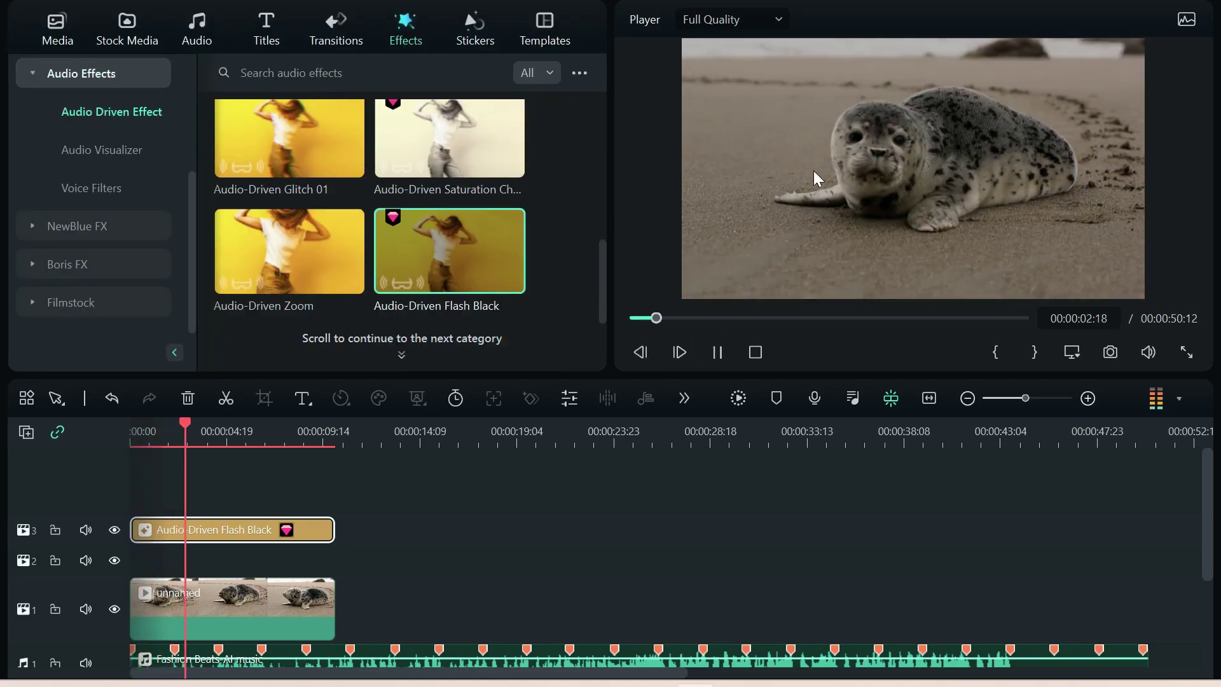
{"action": "left_click", "coordinate": [718, 352]}
{"action": "scroll", "coordinate": [577, 235], "scroll_direction": "up", "scroll_amount": 5}
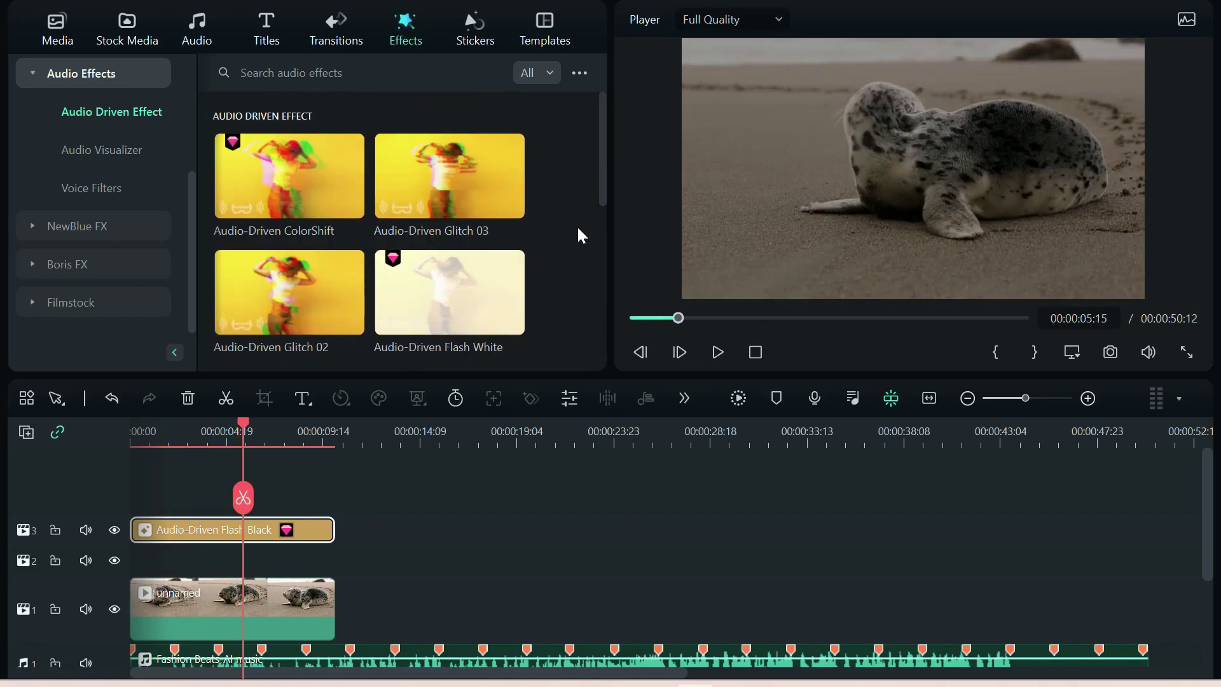
{"action": "mouse_move", "coordinate": [507, 218]}
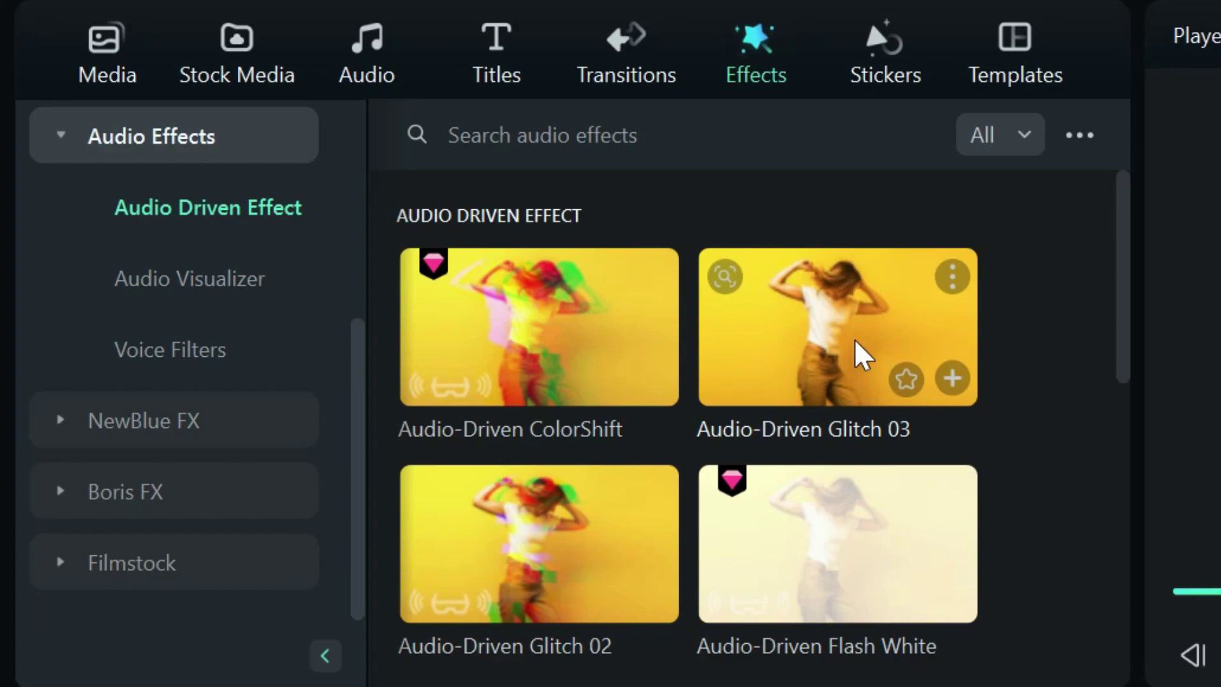
{"action": "mouse_move", "coordinate": [742, 540]}
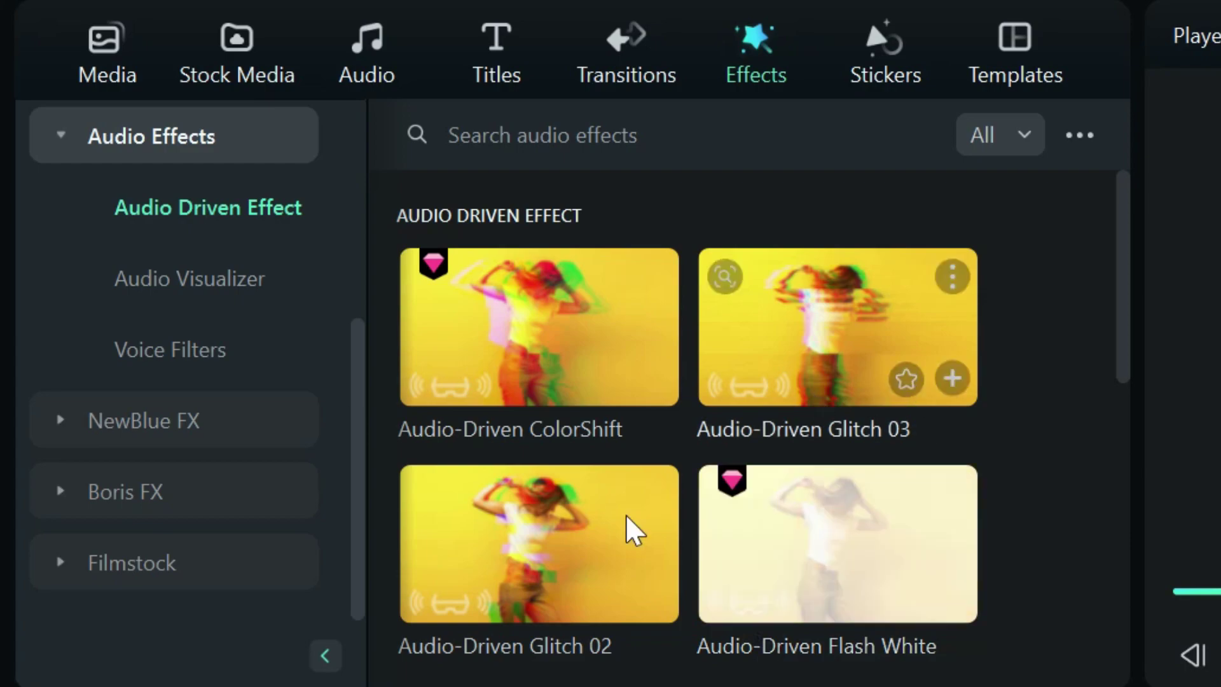
{"action": "mouse_move", "coordinate": [585, 583]}
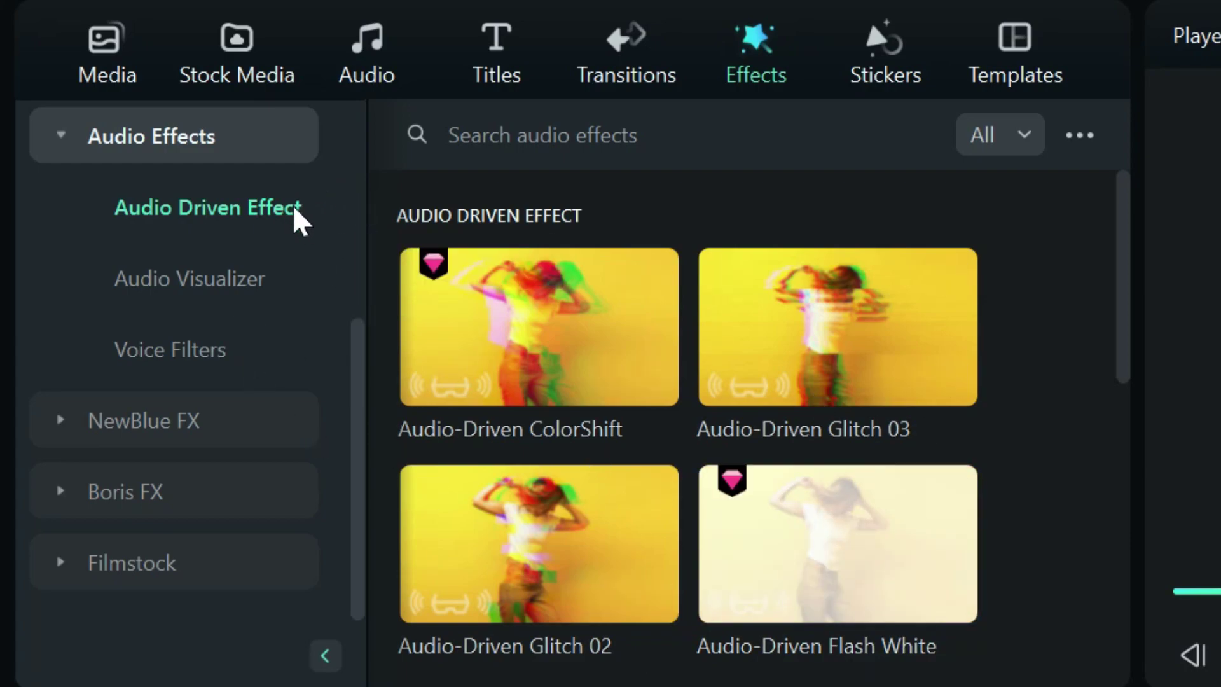
{"action": "mouse_move", "coordinate": [579, 322]}
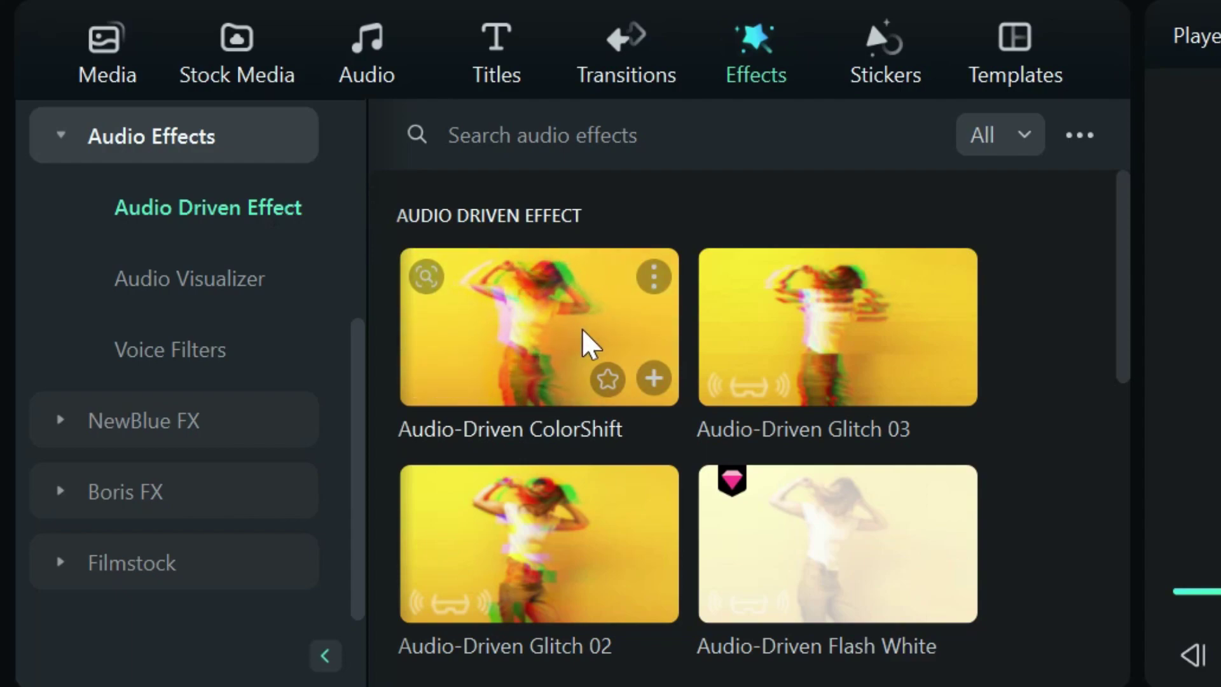
{"action": "mouse_move", "coordinate": [776, 315]}
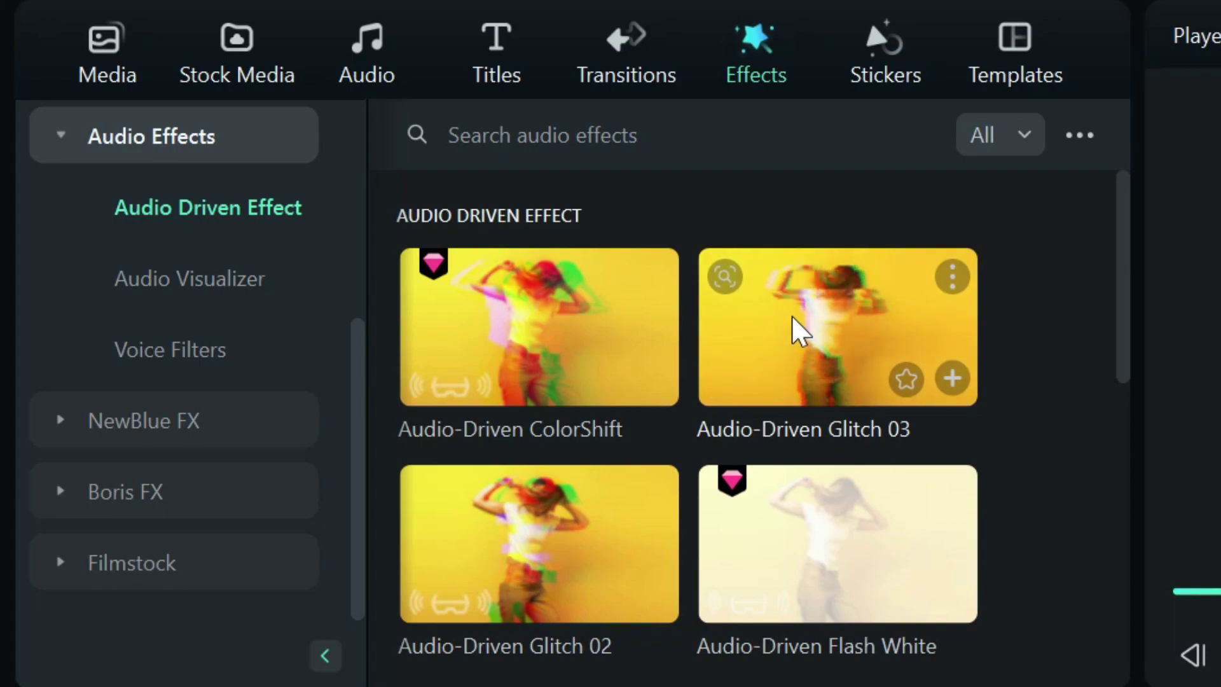
{"action": "mouse_move", "coordinate": [552, 564]}
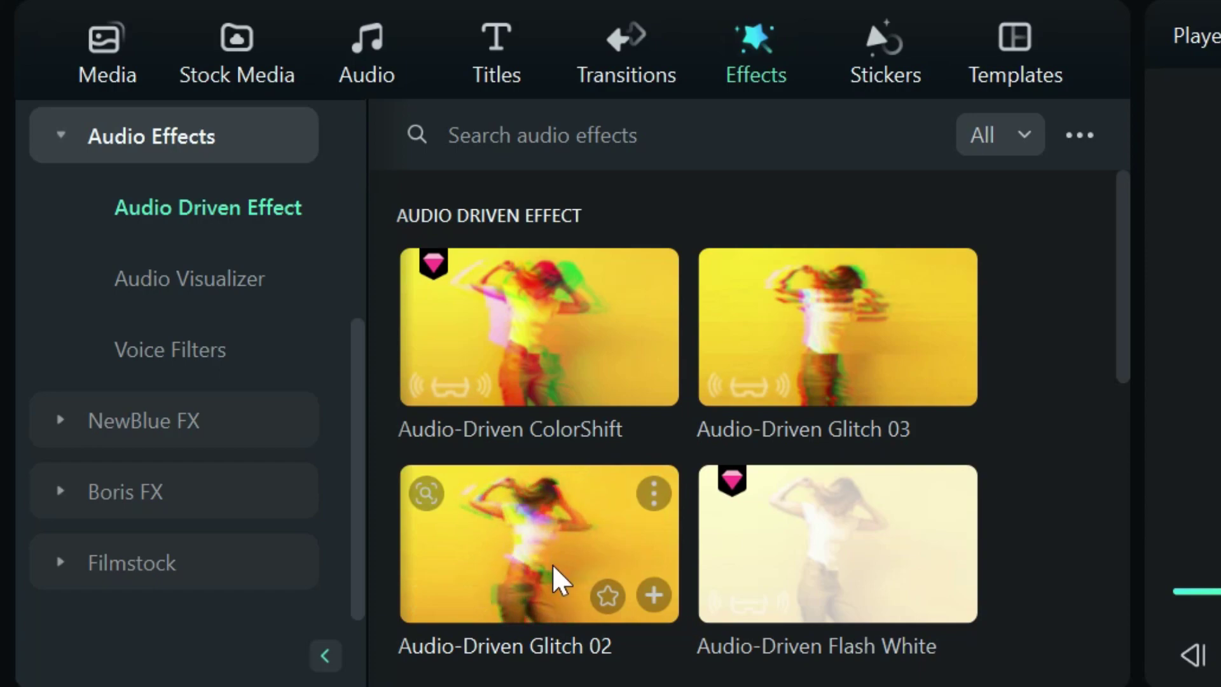
{"action": "mouse_move", "coordinate": [793, 578]}
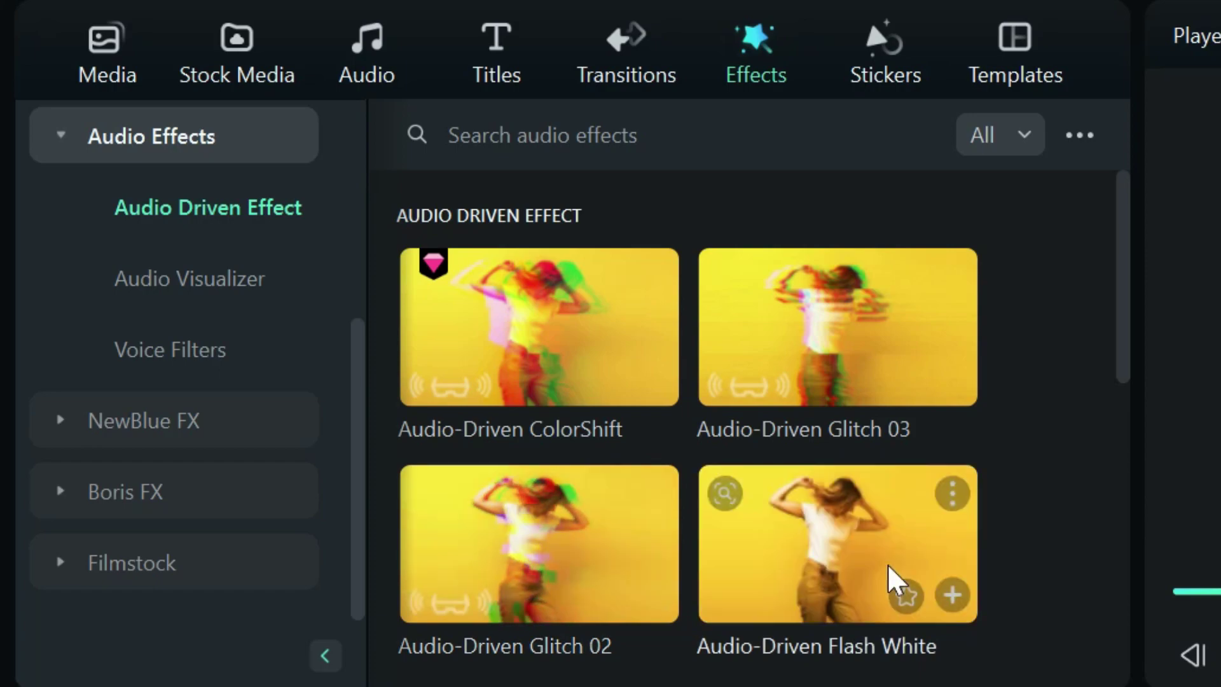
{"action": "scroll", "coordinate": [887, 563], "scroll_direction": "down", "scroll_amount": 3}
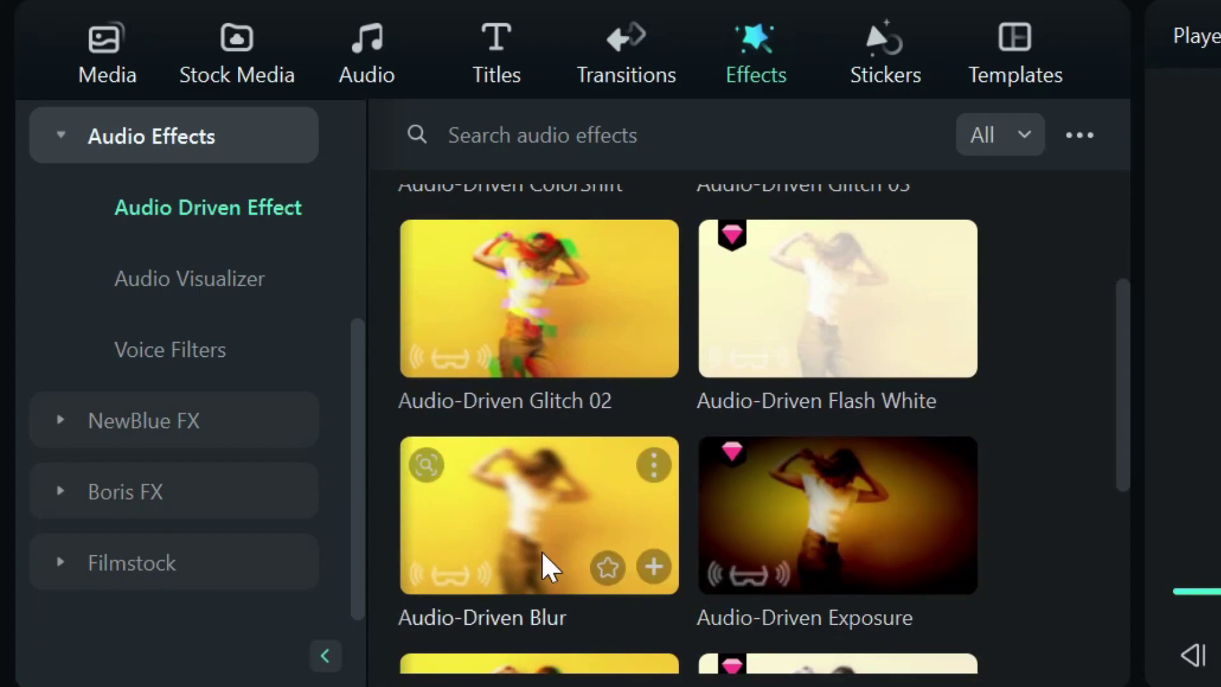
{"action": "mouse_move", "coordinate": [791, 549]}
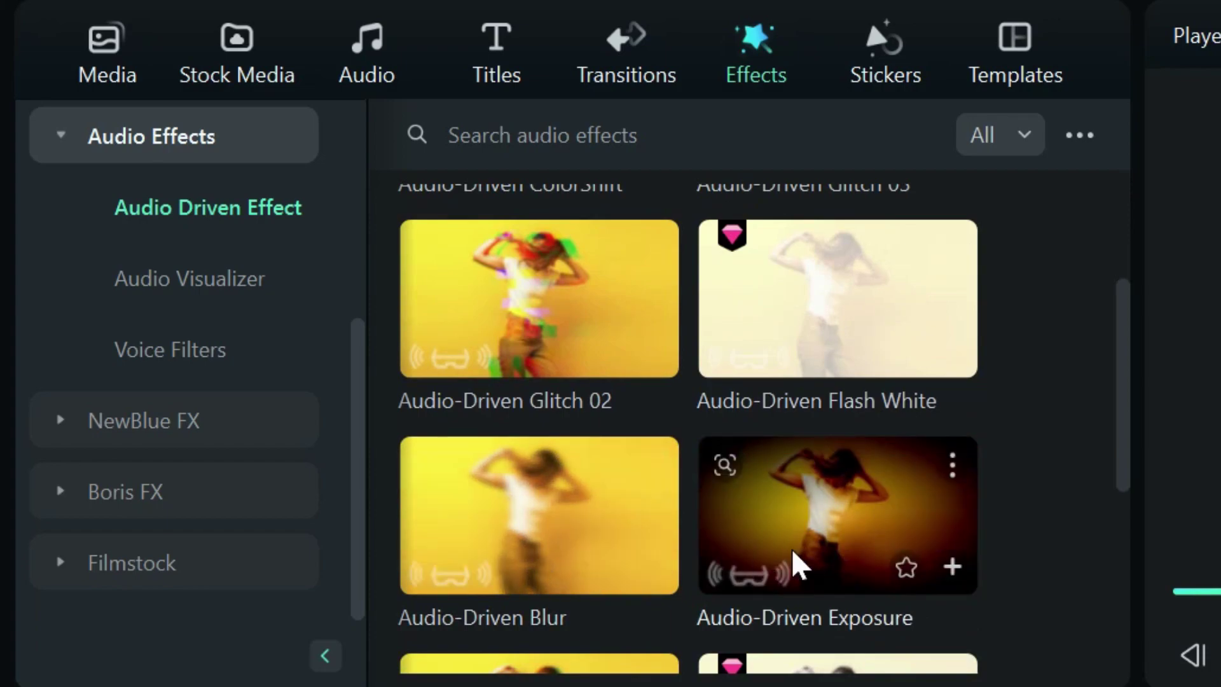
- Place Audio-Driven Exposure on track 2 over the seal clip's start and preview it
{"action": "left_click", "coordinate": [827, 537]}
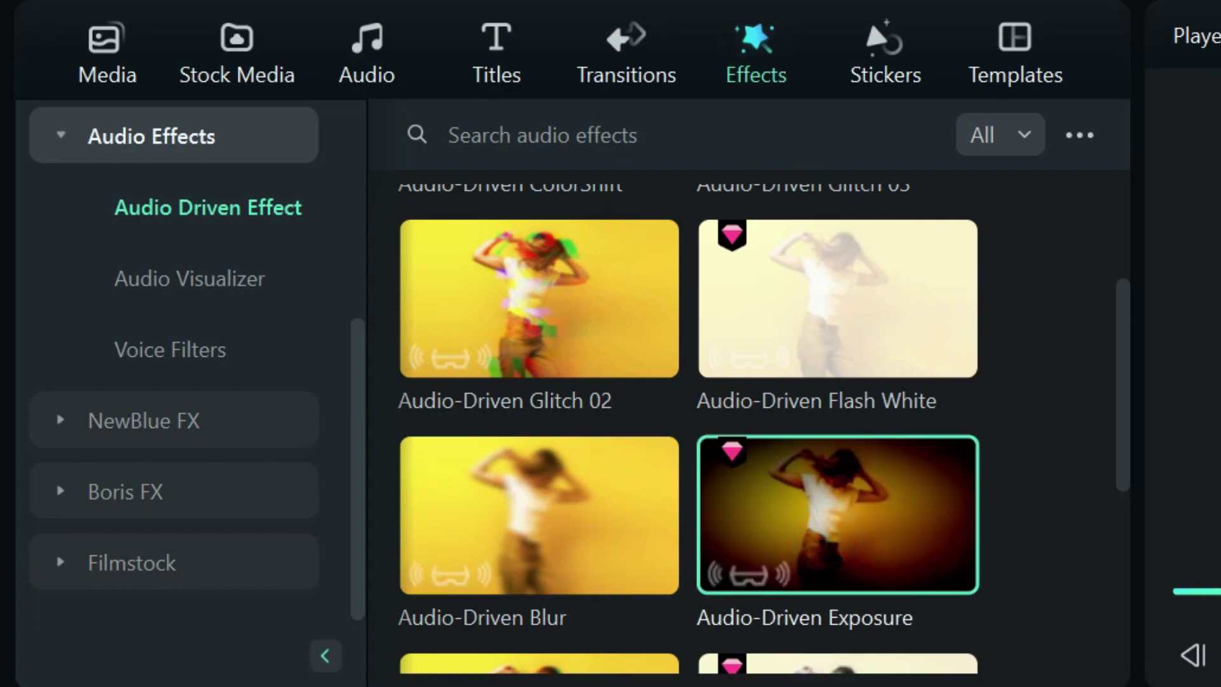
{"action": "left_click_drag", "start_coordinate": [826, 537], "coordinate": [277, 535]}
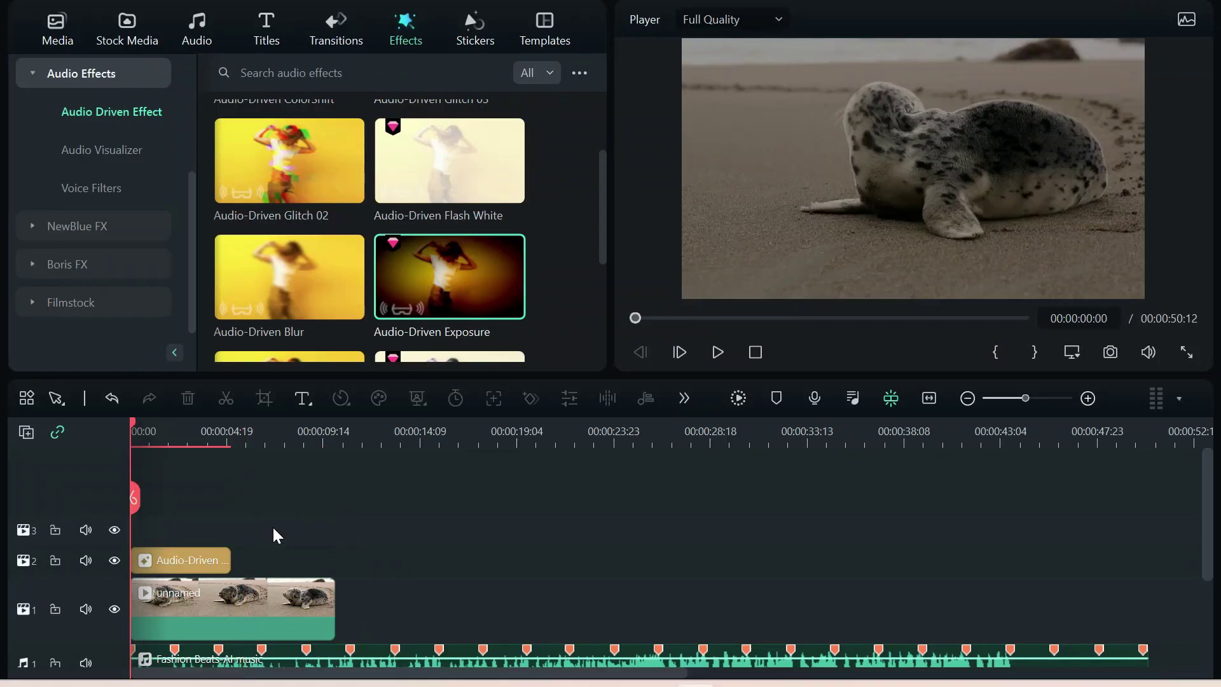
{"action": "left_click", "coordinate": [718, 352]}
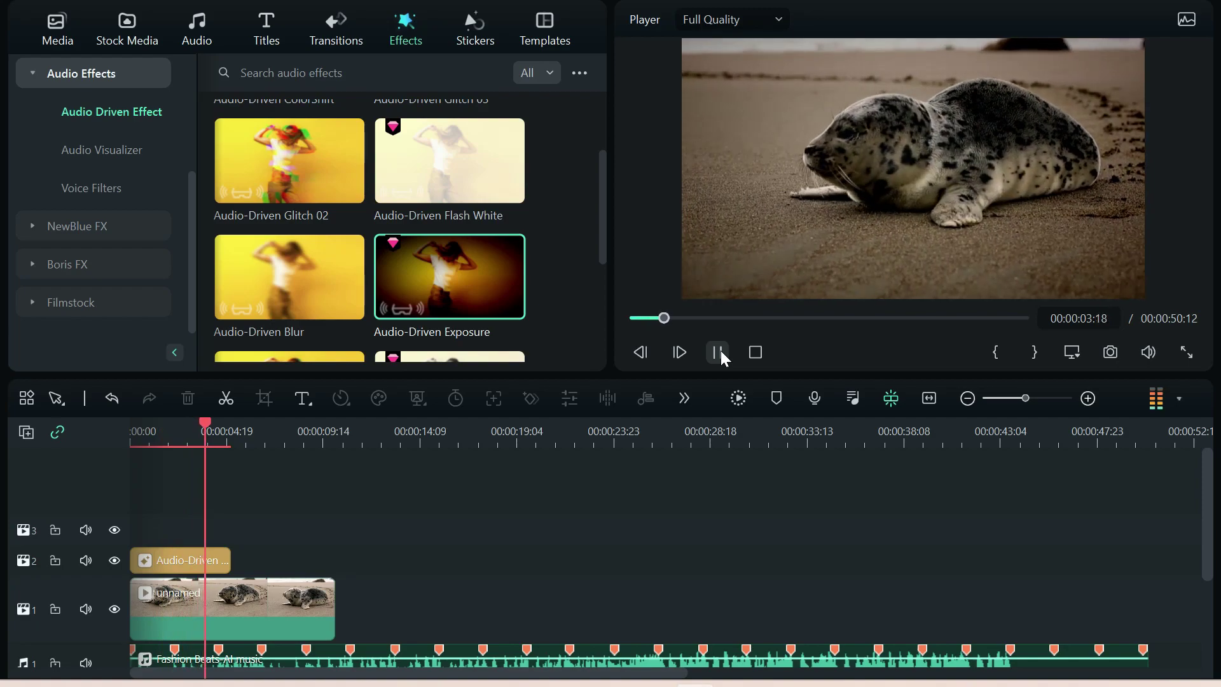
{"action": "left_click", "coordinate": [720, 352]}
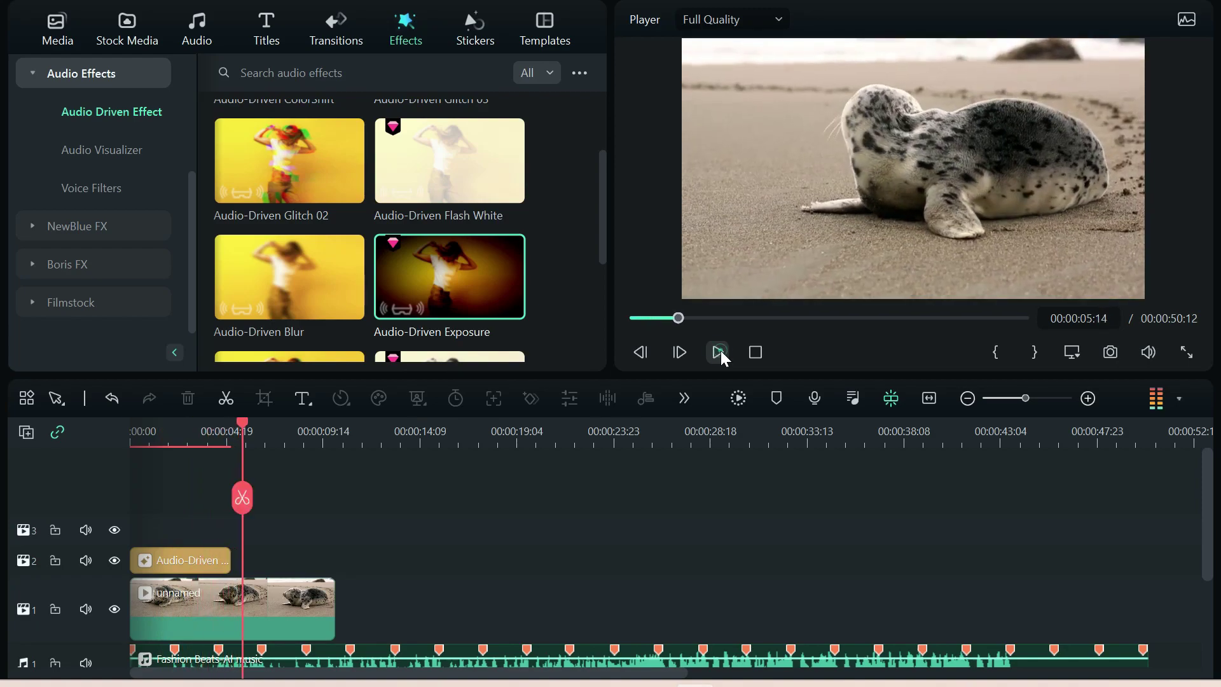
{"action": "scroll", "coordinate": [563, 265], "scroll_direction": "down", "scroll_amount": 4}
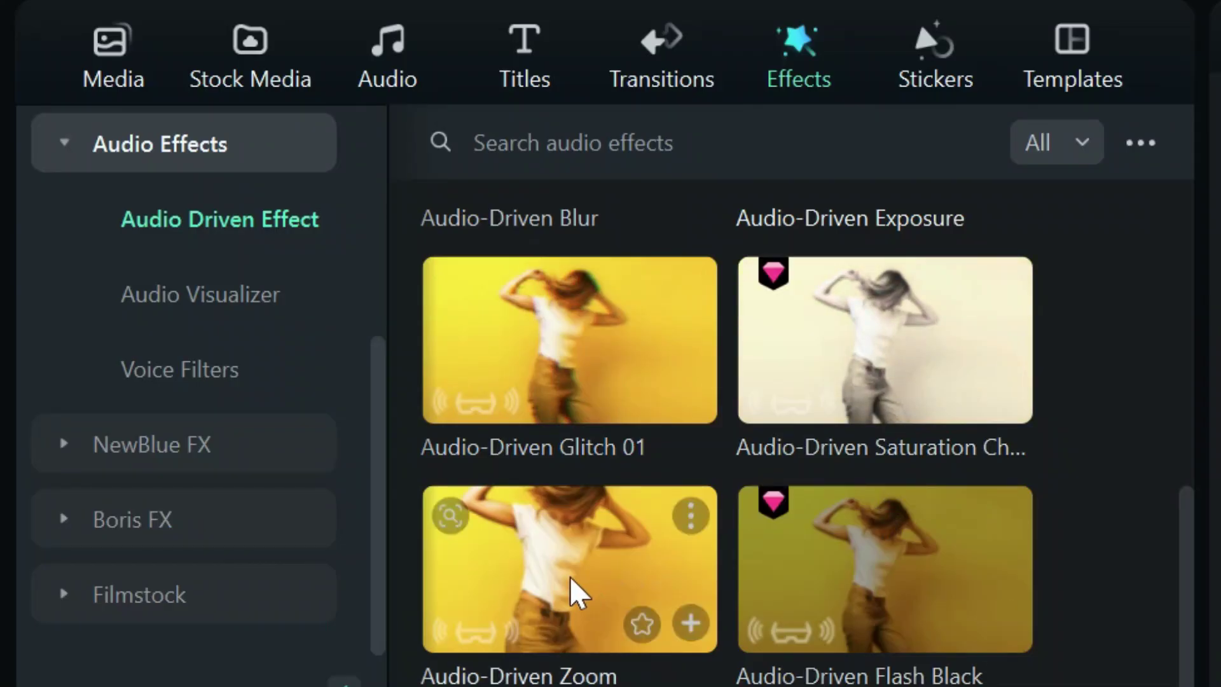
{"action": "scroll", "coordinate": [575, 590], "scroll_direction": "down", "scroll_amount": 2}
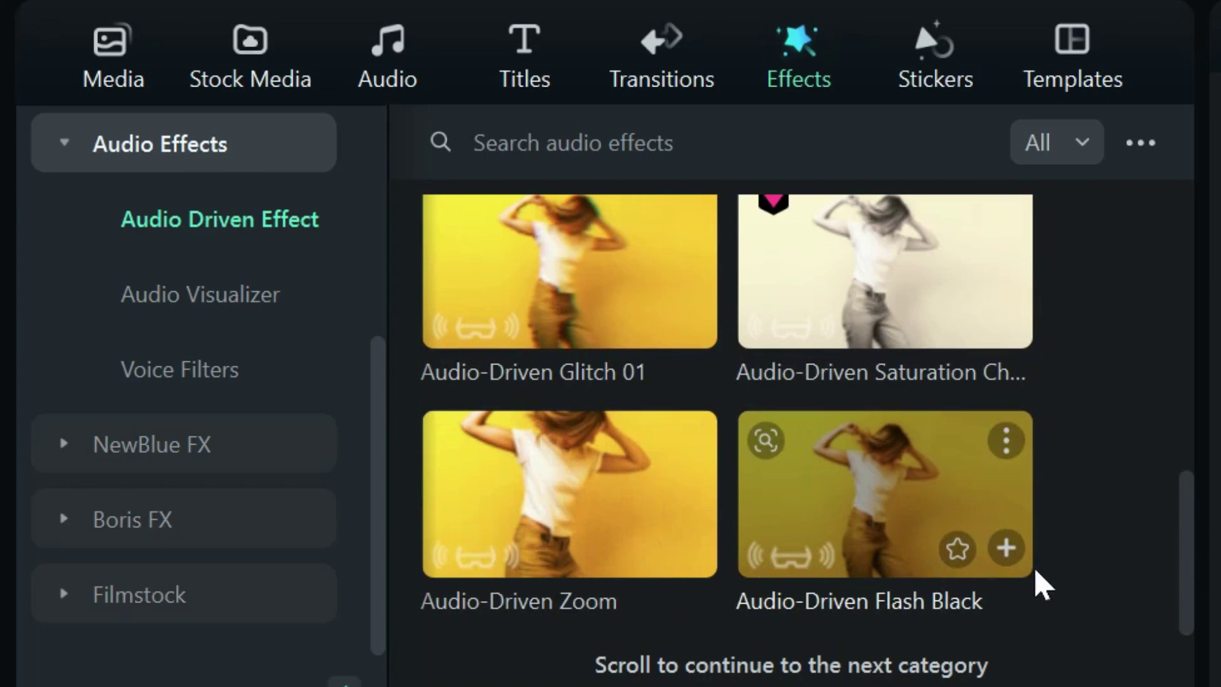
{"action": "scroll", "coordinate": [1181, 545], "scroll_direction": "up", "scroll_amount": 3}
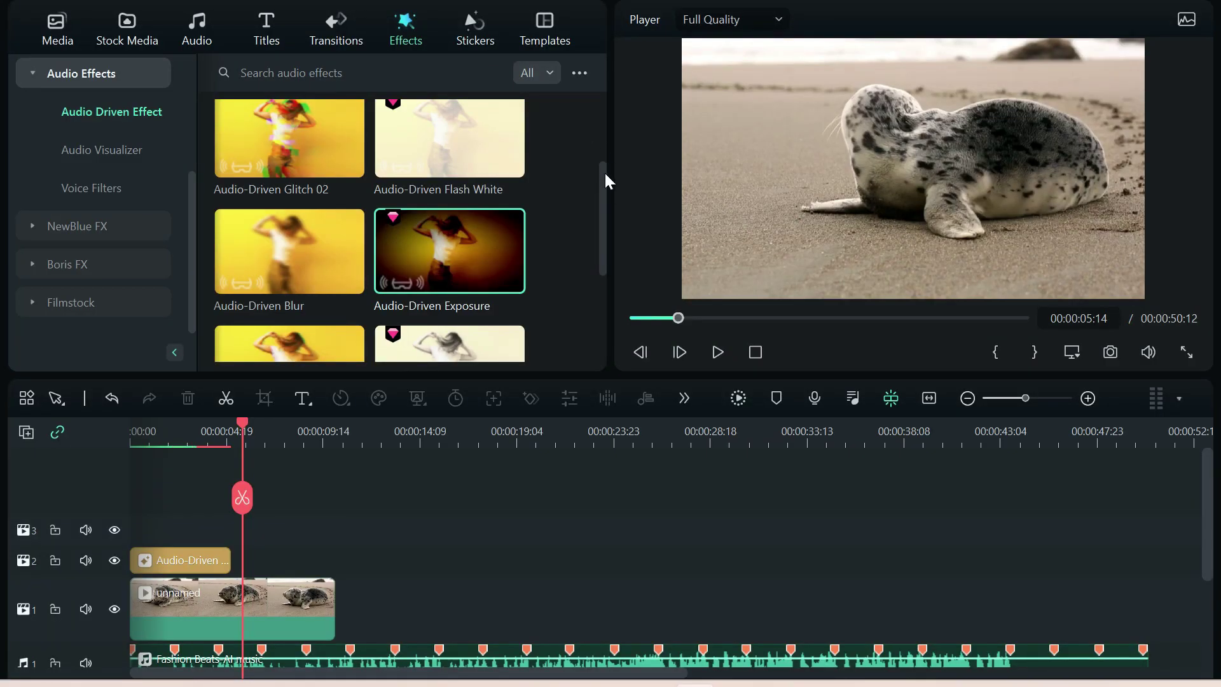
{"action": "left_click_drag", "start_coordinate": [603, 201], "coordinate": [603, 99]}
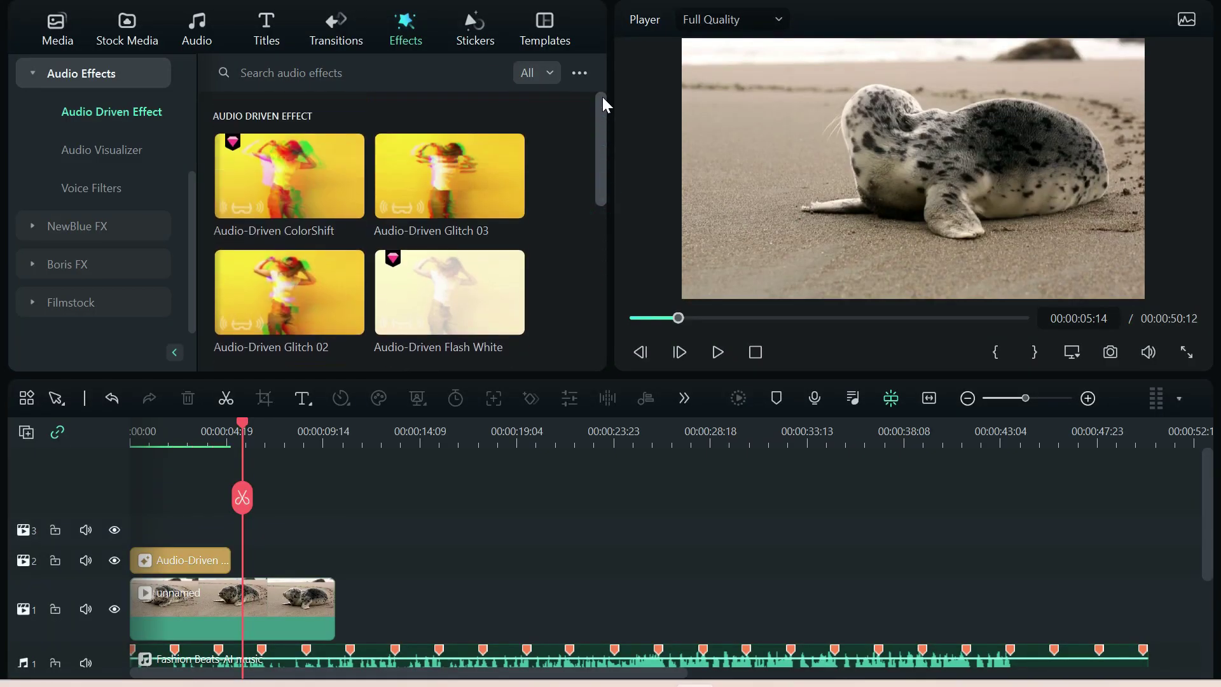